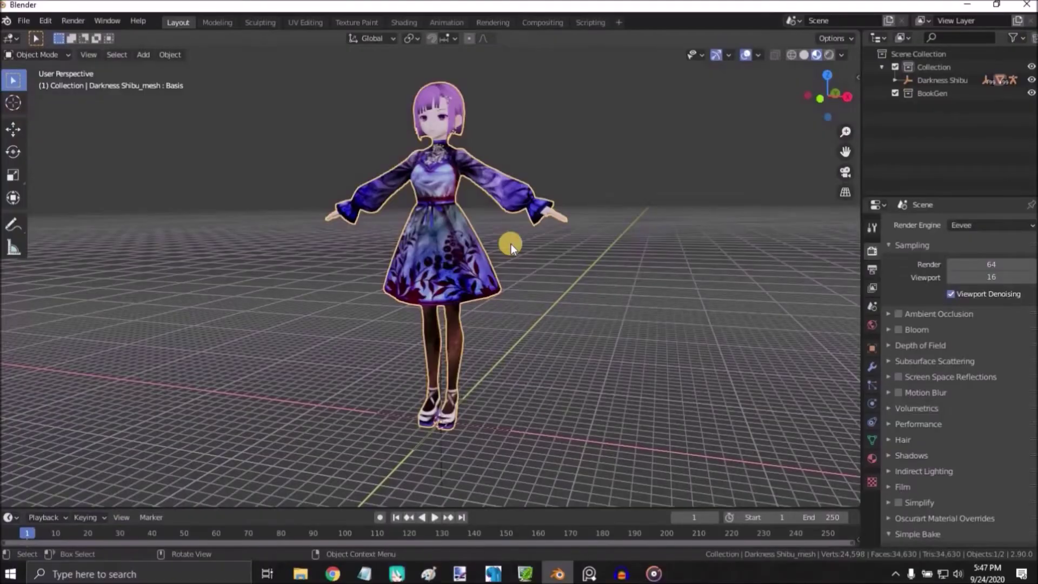
- Add a Path curve and raise it about 21.5 m along the Z axis to the character's head height
key(shift+a)
mouse_move(489, 255)
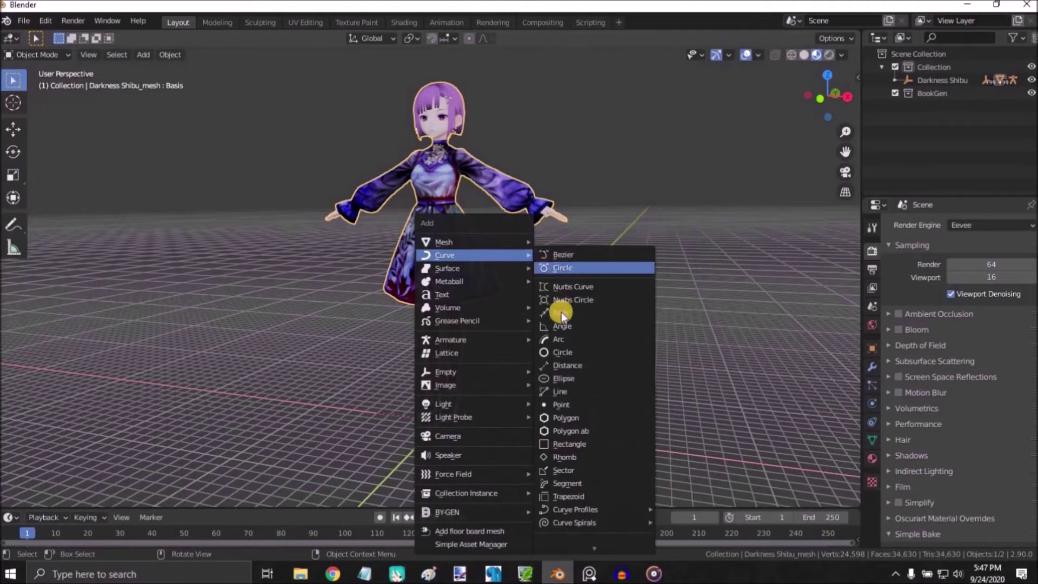
click(561, 313)
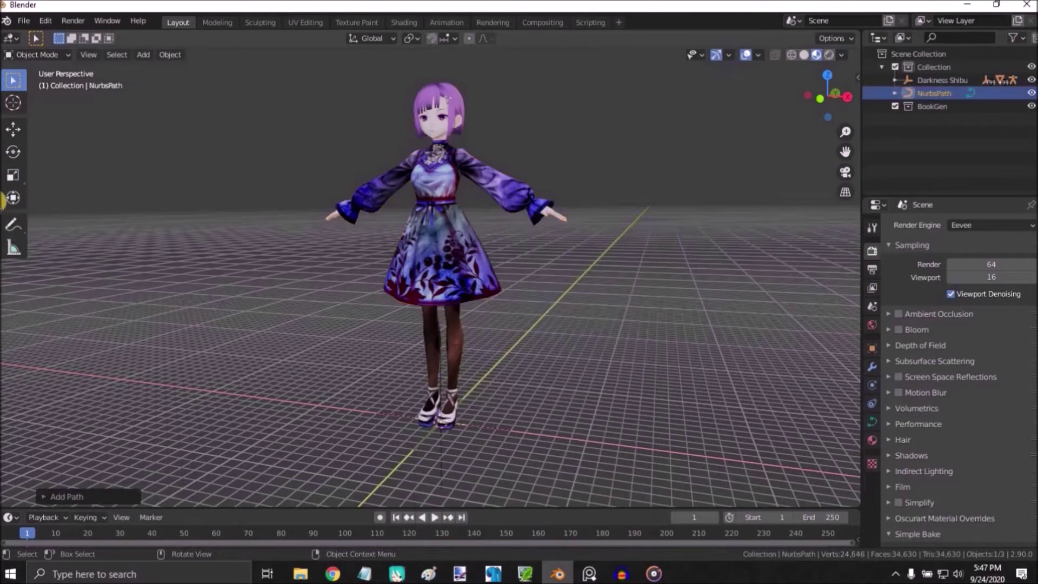
click(15, 127)
drag(431, 370, 448, 60)
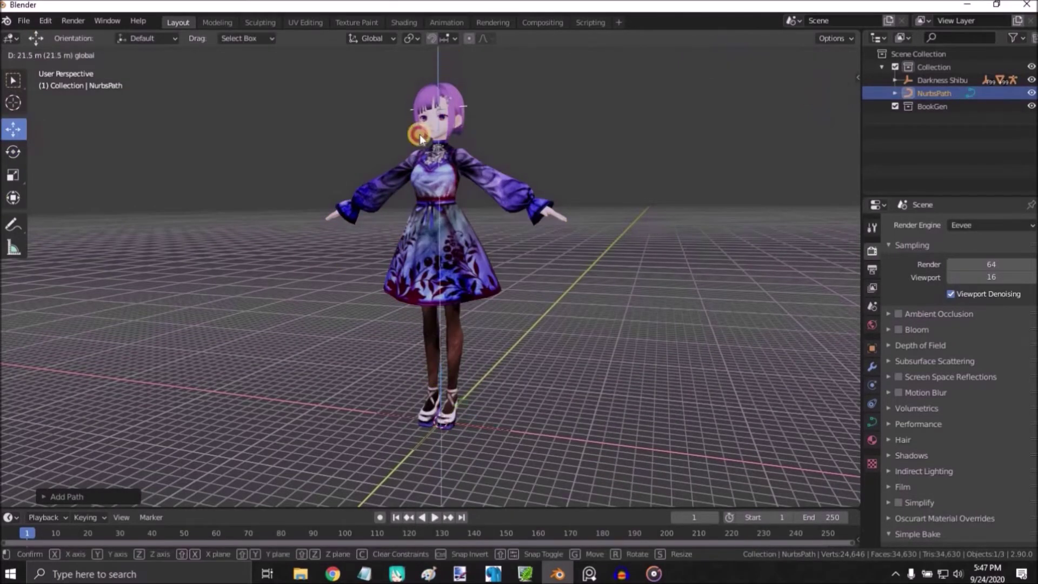
drag(420, 134, 420, 135)
- Reposition the path at the upper side of the character's head, above the hair clip
shift+middle_drag(420, 182, 391, 369)
scroll(392, 369, up, 5)
middle_drag(461, 318, 485, 299)
drag(488, 290, 543, 281)
drag(486, 224, 487, 172)
drag(695, 155, 663, 173)
- Scale the path down to about half its size and rotate it about the Y axis so it slants upward and outward
key(s)
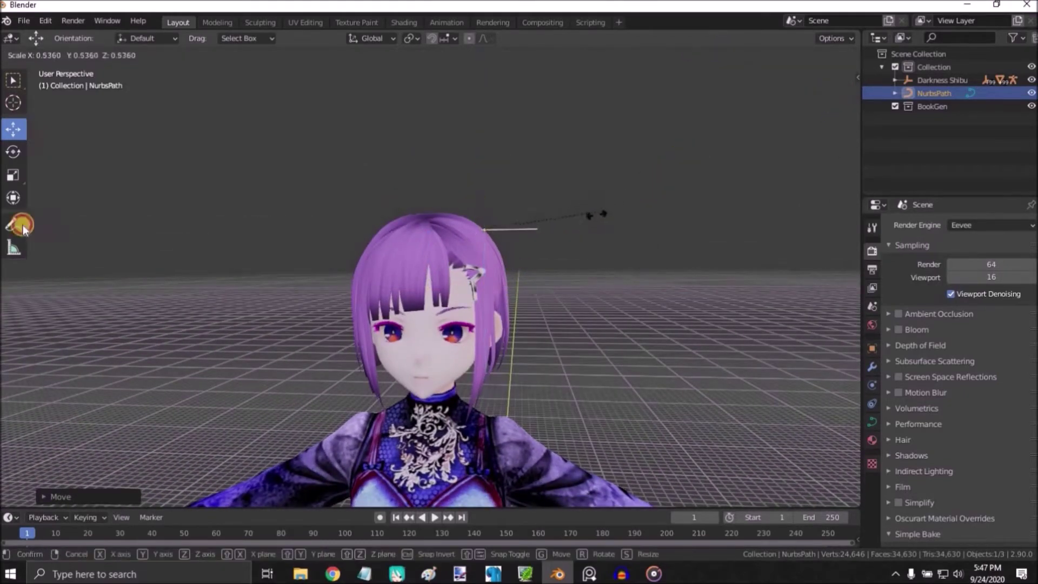
click(22, 230)
click(14, 152)
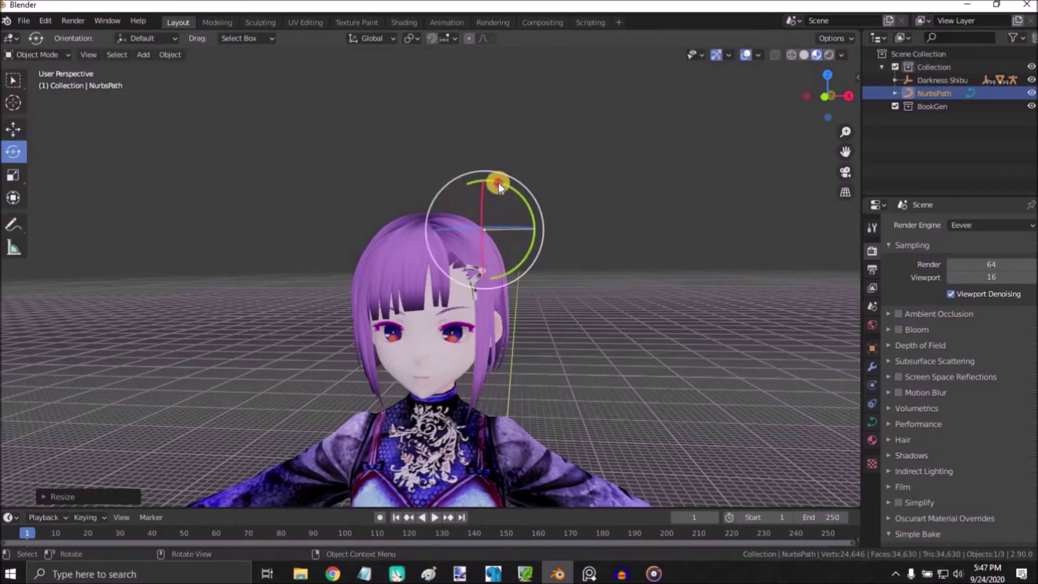
drag(498, 183, 447, 193)
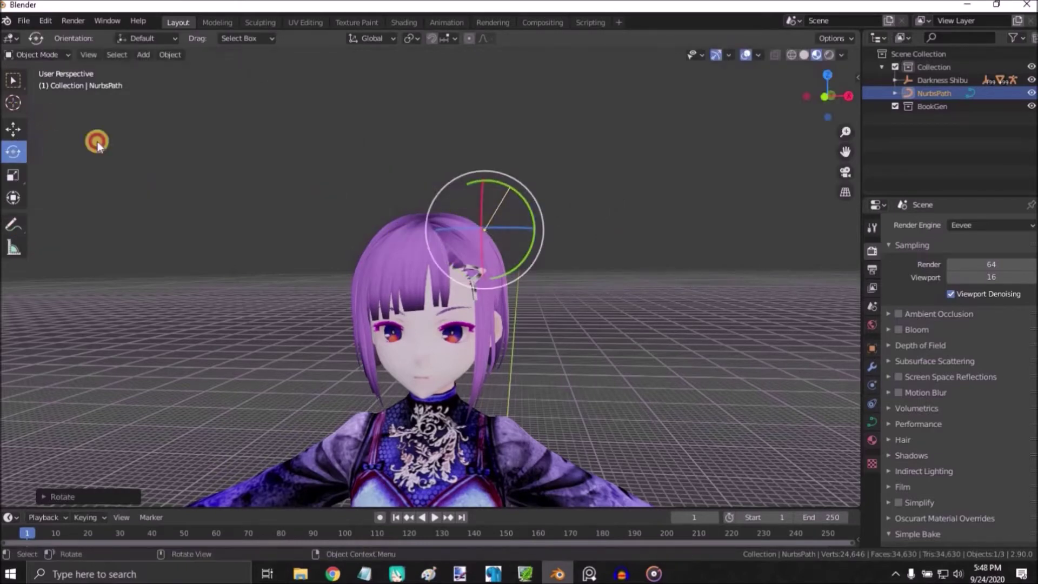
- Move the slanted path so its lower end meets the top of the hair where an ear belongs
click(13, 129)
drag(483, 226, 494, 206)
click(660, 292)
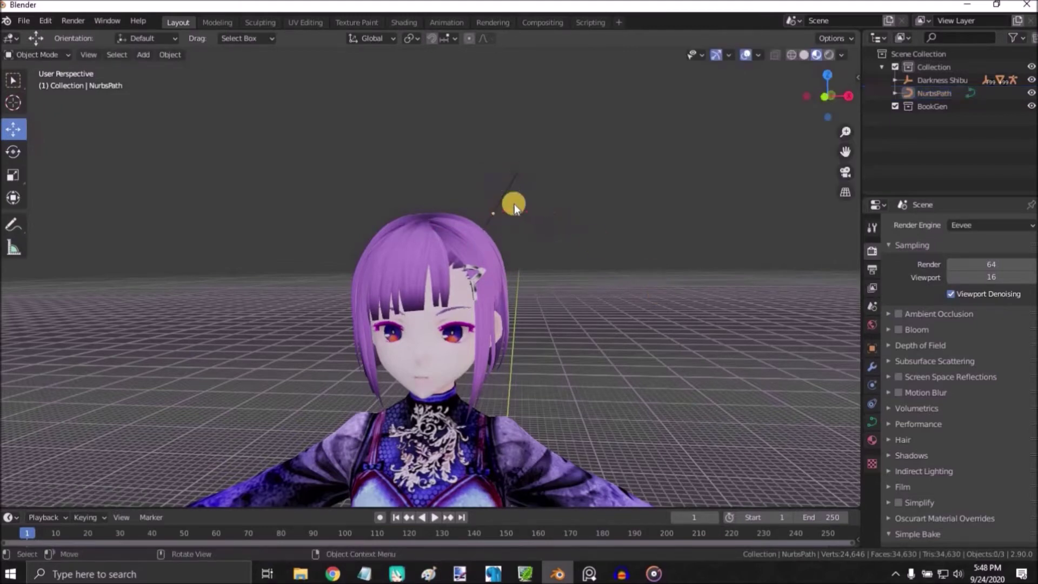
- Add a Mirror modifier to the path, mirrored on X with the character mesh as the mirror object
click(498, 202)
click(871, 367)
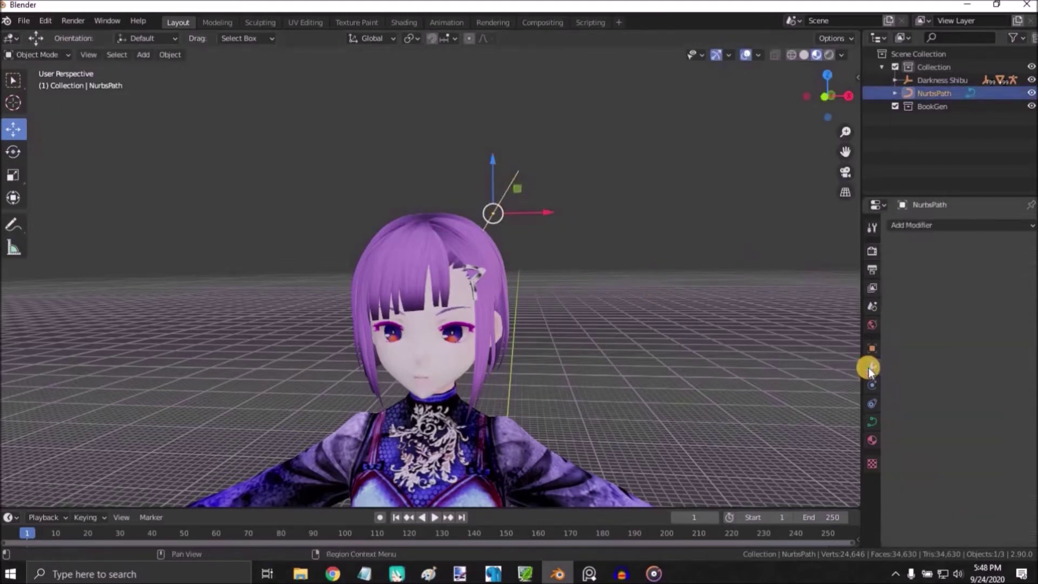
click(948, 226)
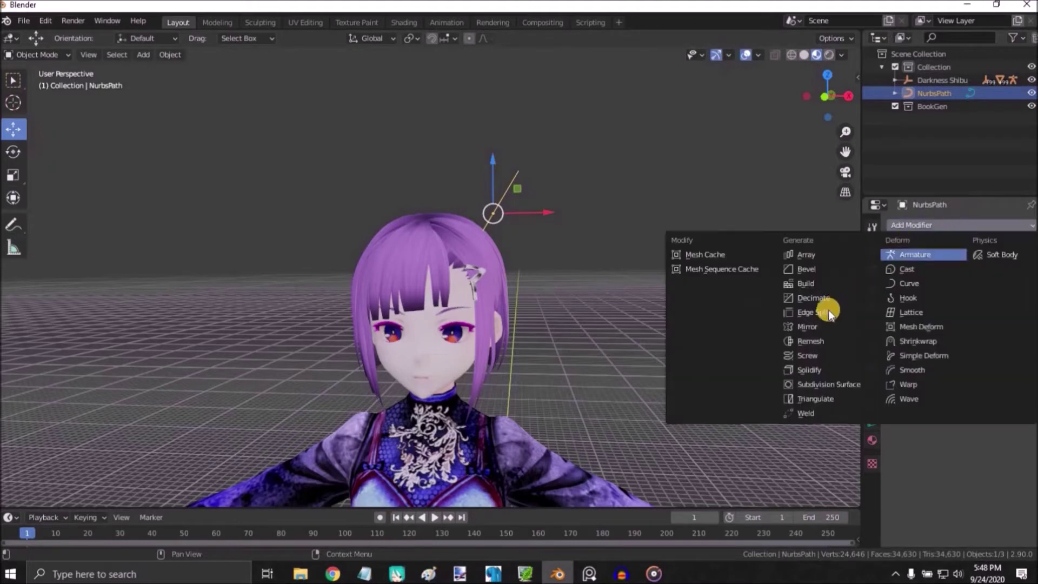
click(805, 326)
click(1015, 345)
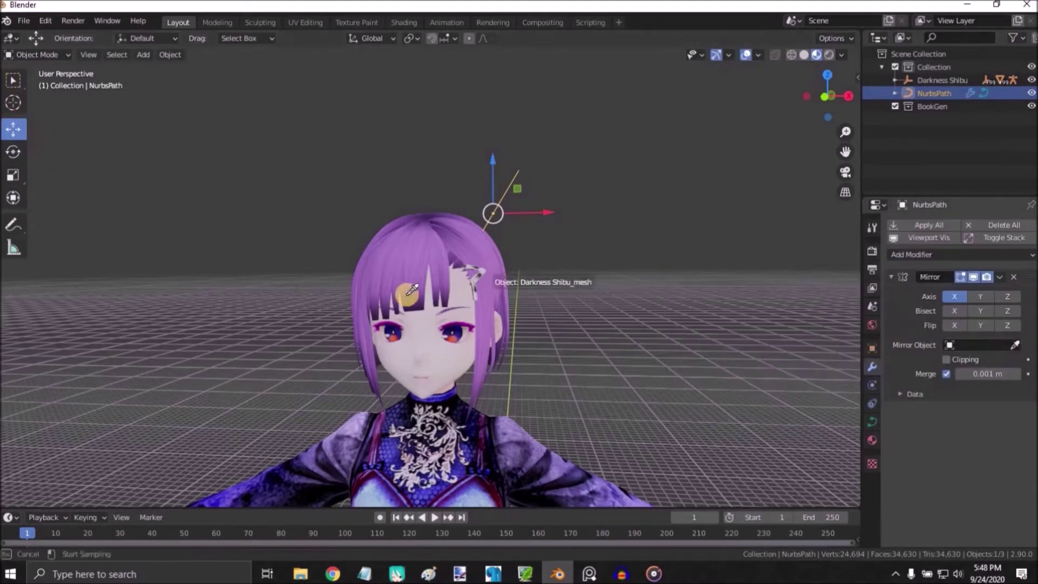
click(483, 300)
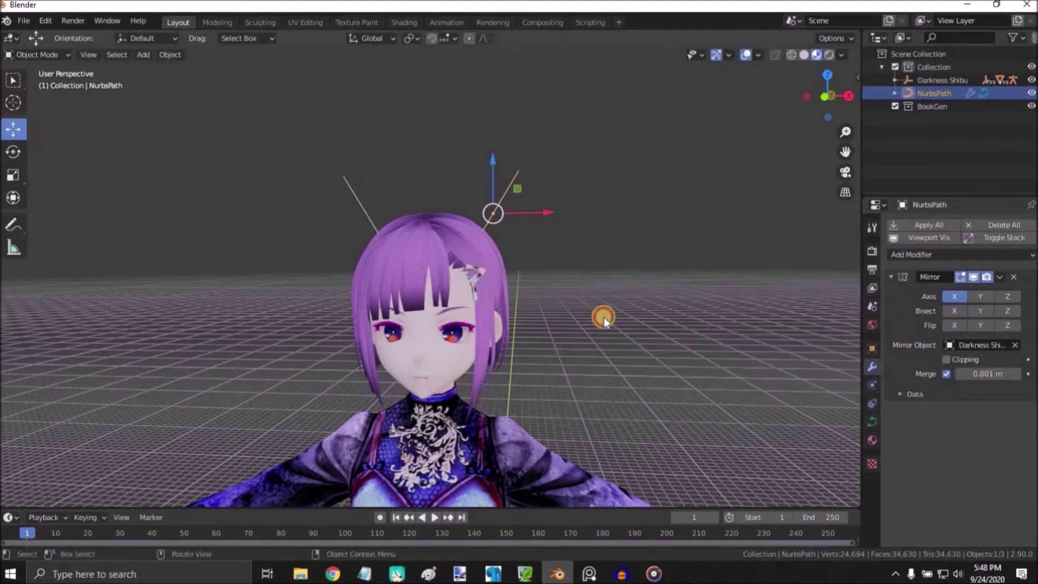
click(605, 317)
- Add a Bezier Circle curve and raise it along the Z axis to the character's head height
scroll(600, 320, down, 4)
mouse_move(551, 331)
middle_down()
mouse_move(551, 248)
mouse_move(571, 261)
mouse_move(553, 318)
mouse_move(546, 291)
mouse_move(537, 316)
middle_up()
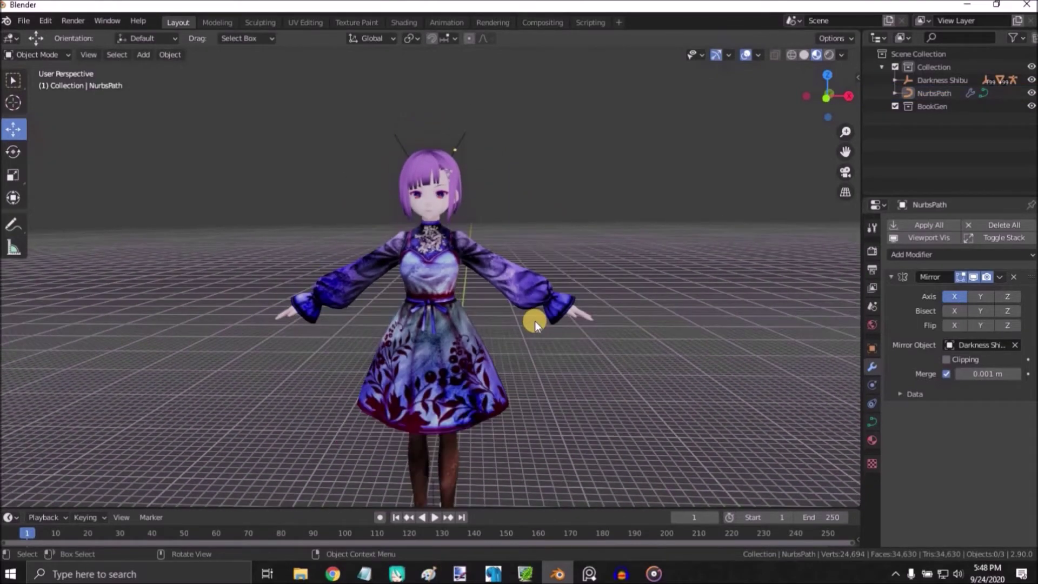
key(shift+a)
click(516, 263)
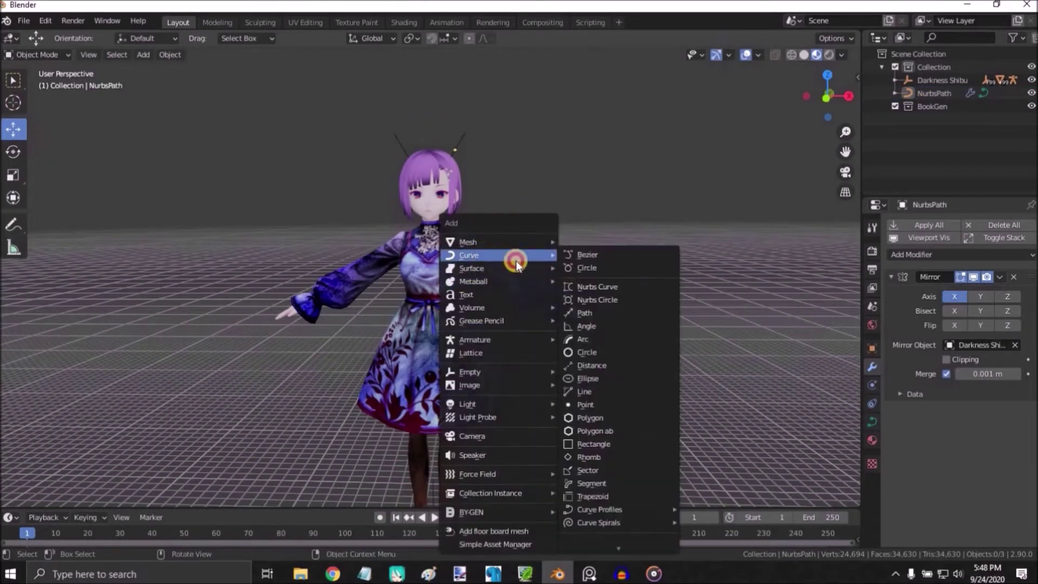
click(586, 268)
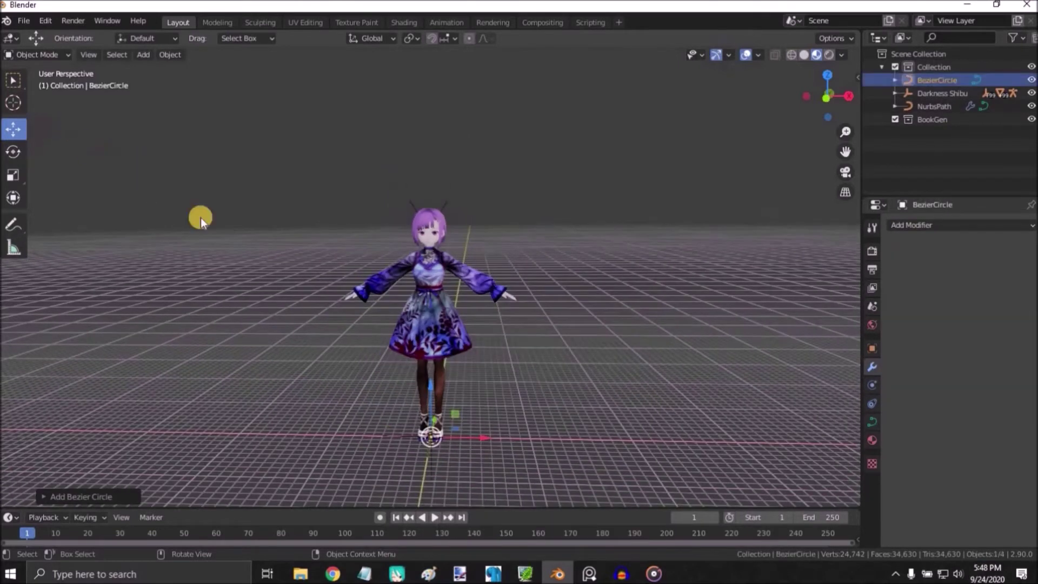
drag(431, 390, 444, 173)
- Move the Bezier circle along the X axis to clear the side of the head and scale it down
scroll(457, 190, up, 4)
scroll(480, 131, up, 1)
key(g)
key(x)
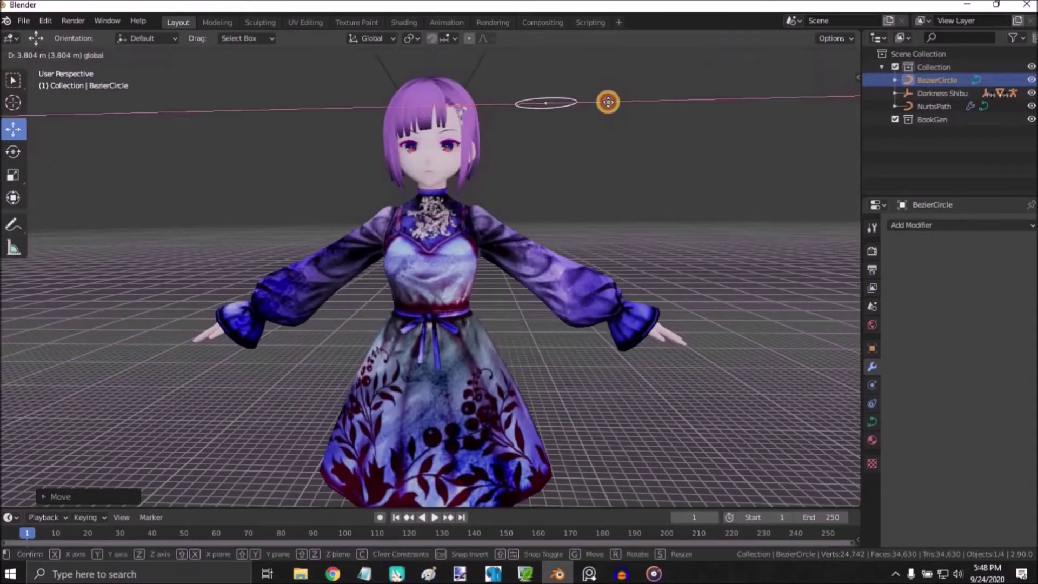
drag(592, 139, 577, 141)
shift+middle_drag(588, 155, 559, 338)
scroll(606, 262, up, 3)
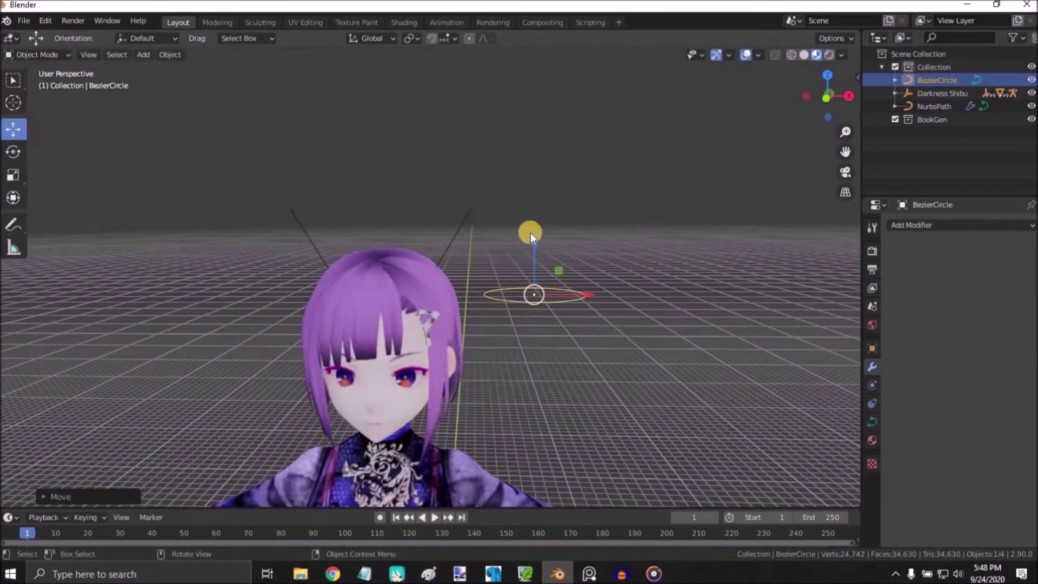
key(s)
click(455, 240)
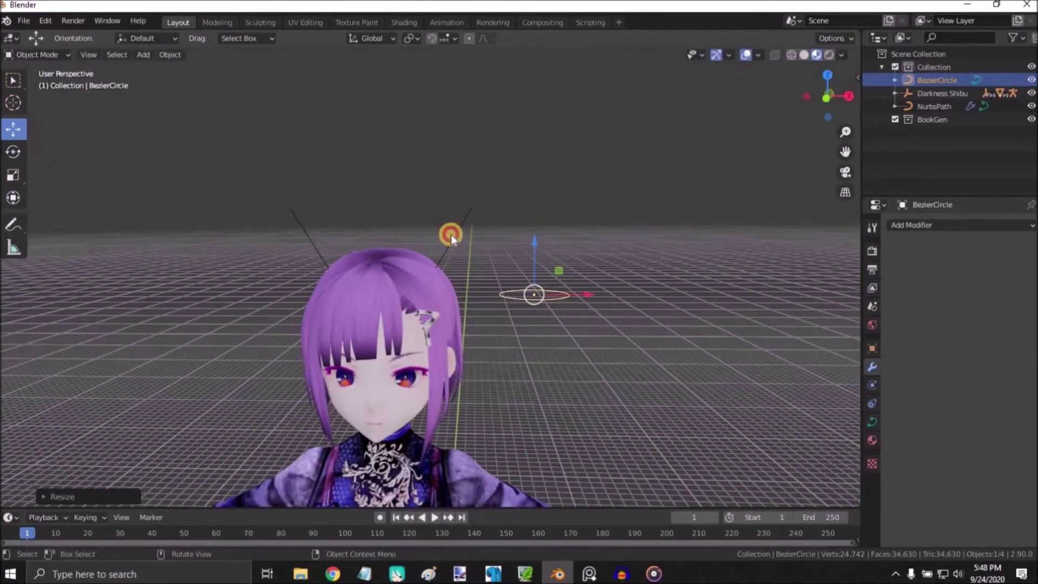
- Set BezierCircle as the bevel object of the NurbsPath to give the ears thickness
click(454, 236)
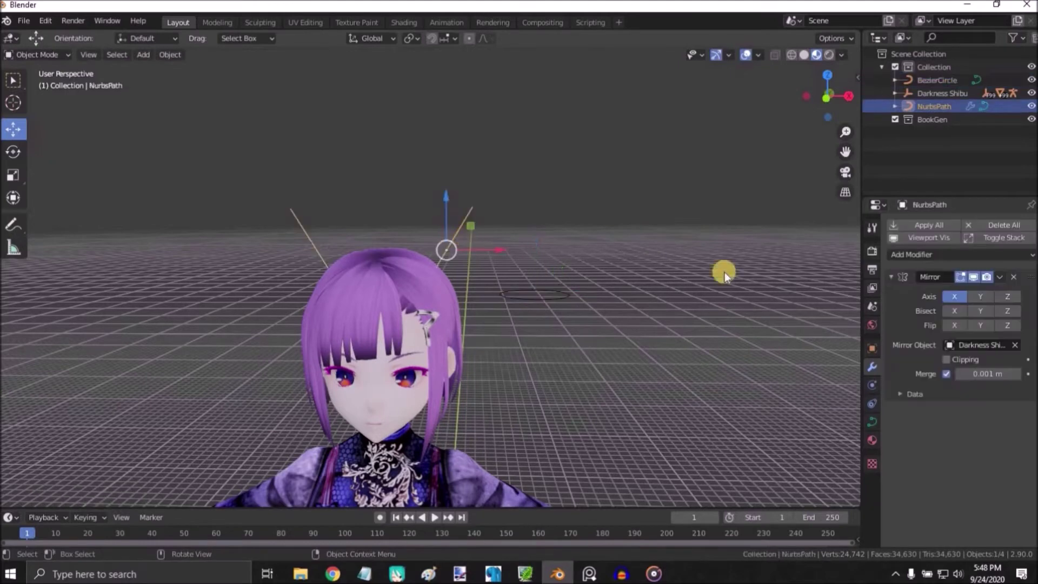
click(871, 423)
click(910, 453)
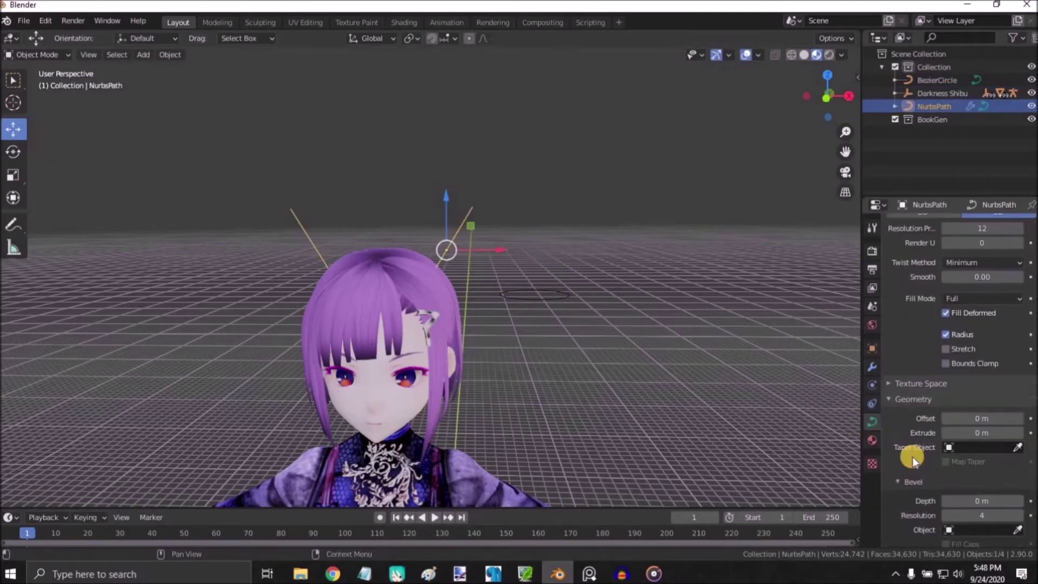
scroll(912, 457, down, 5)
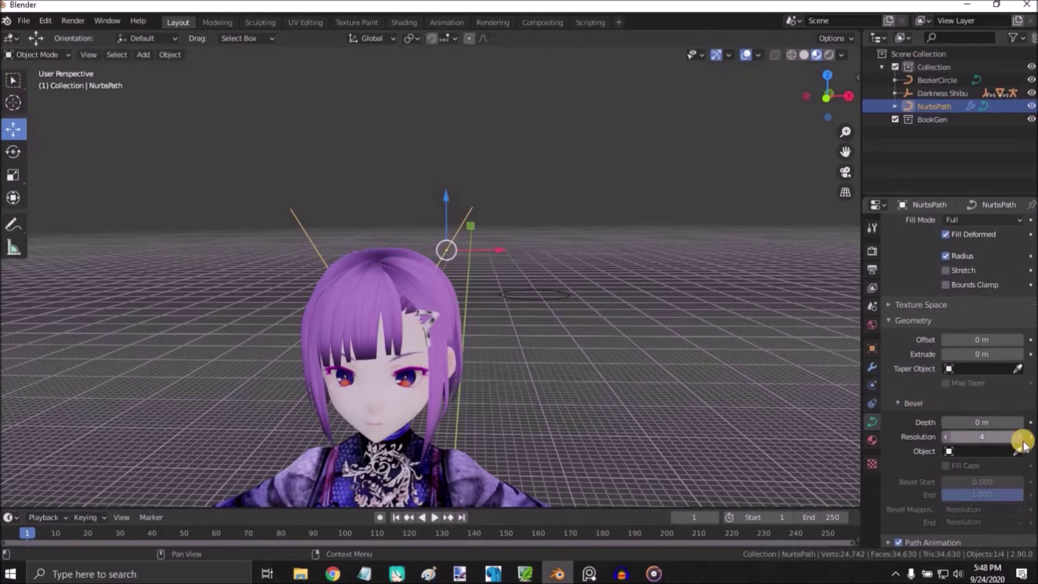
click(1016, 445)
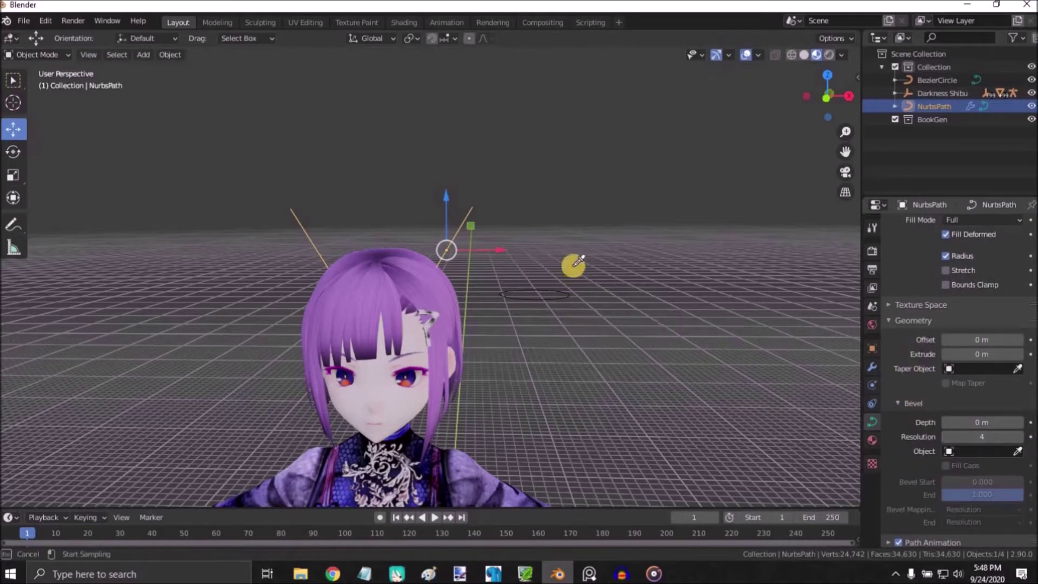
click(543, 292)
- Shrink the radius of the path's top control point in Edit Mode until the ears taper to sharp tips
scroll(499, 226, up, 3)
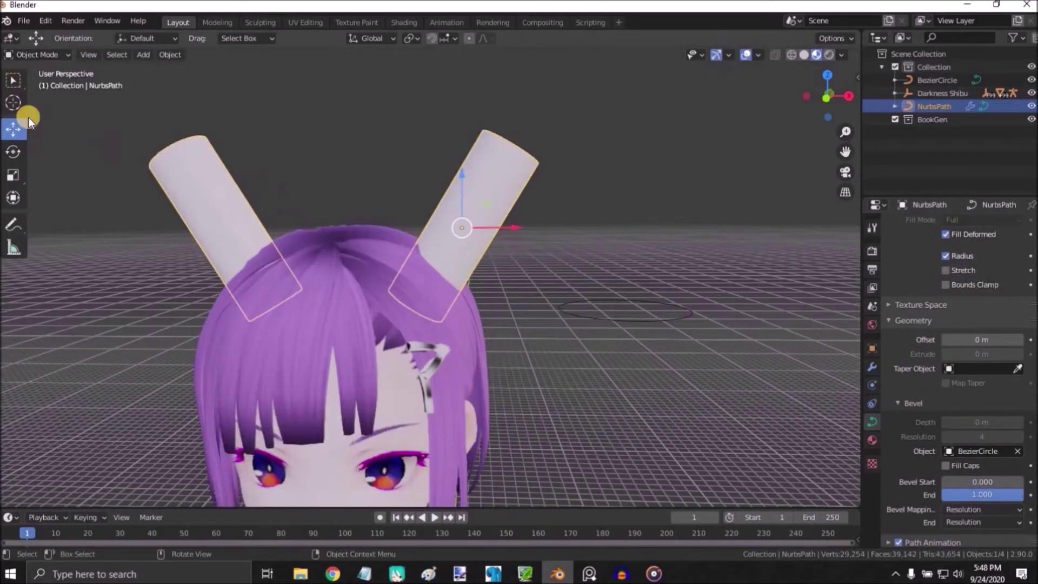
click(28, 54)
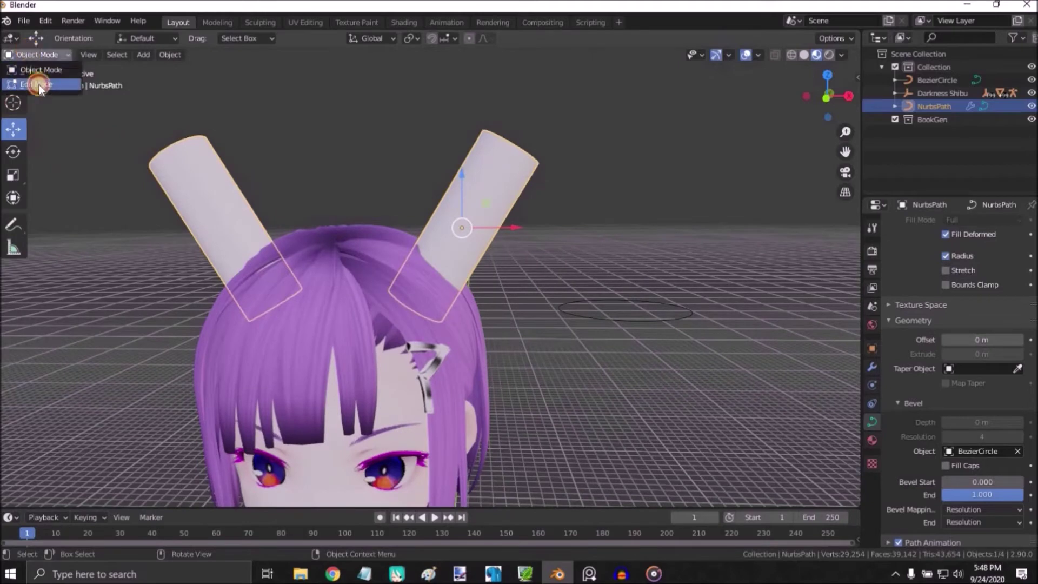
click(41, 87)
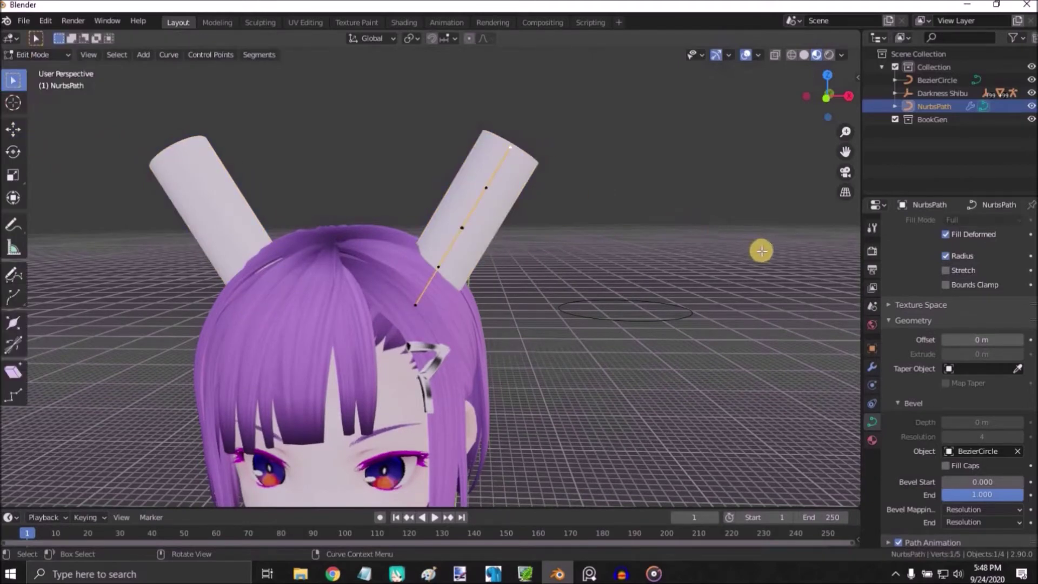
key(alt+s)
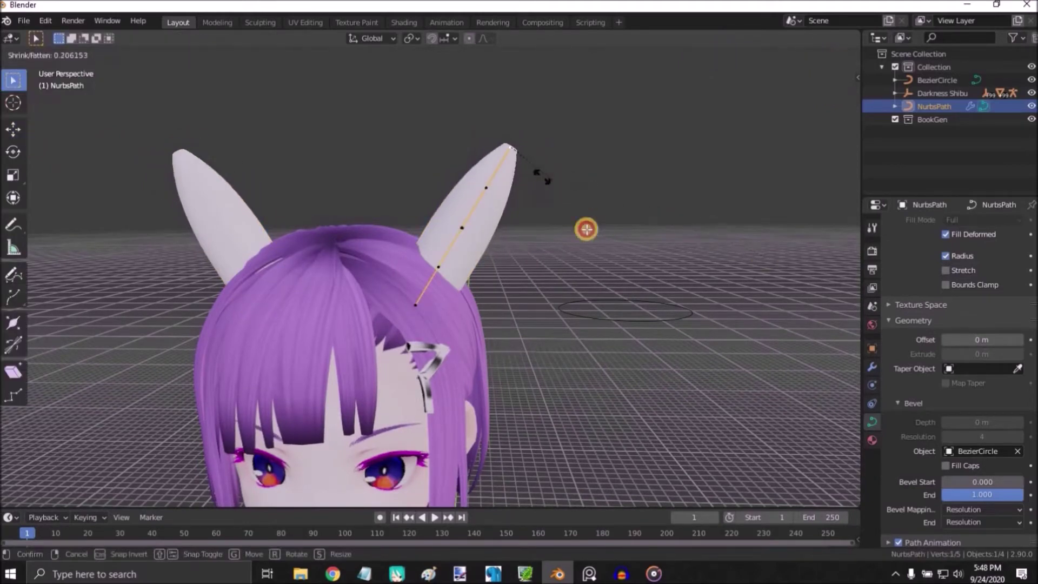
click(719, 308)
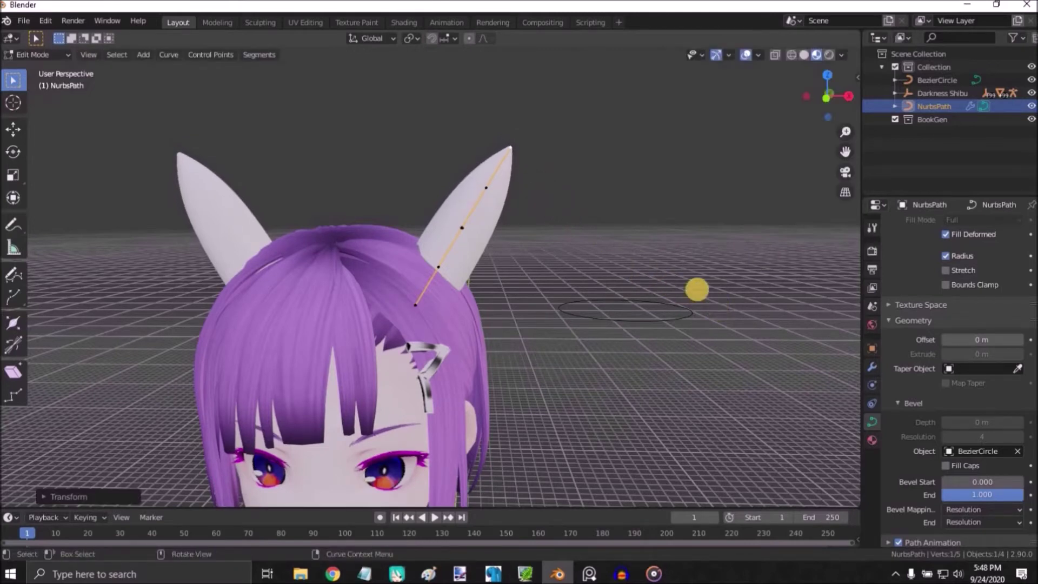
key(alt+s)
click(593, 221)
key(alt+s)
click(584, 232)
key(alt+s)
click(588, 232)
- Fatten the path's base control point and the one directly above it to widen the bottom of the ears
key(alt+s)
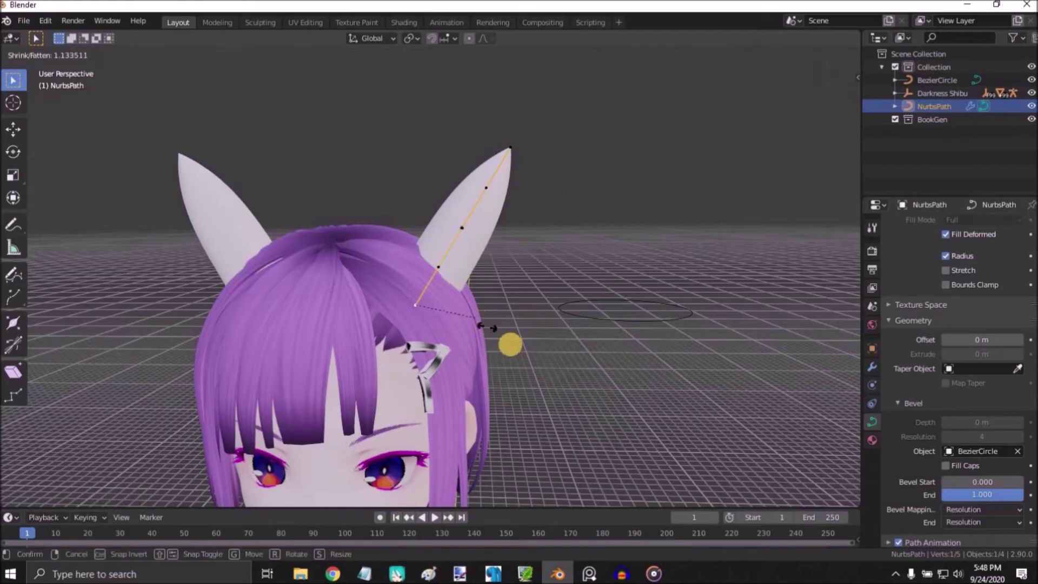
click(423, 264)
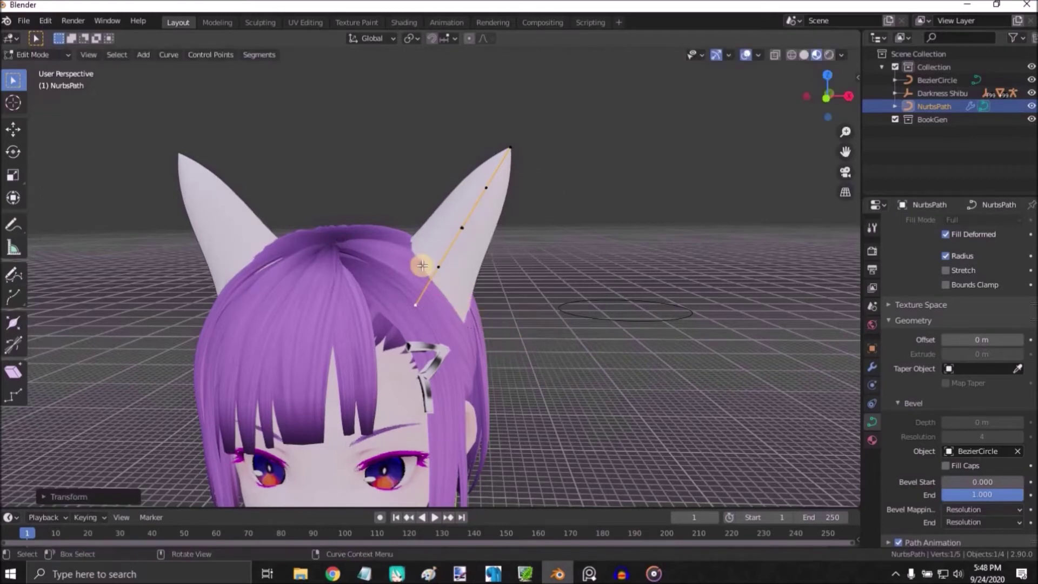
key(alt+s)
click(463, 227)
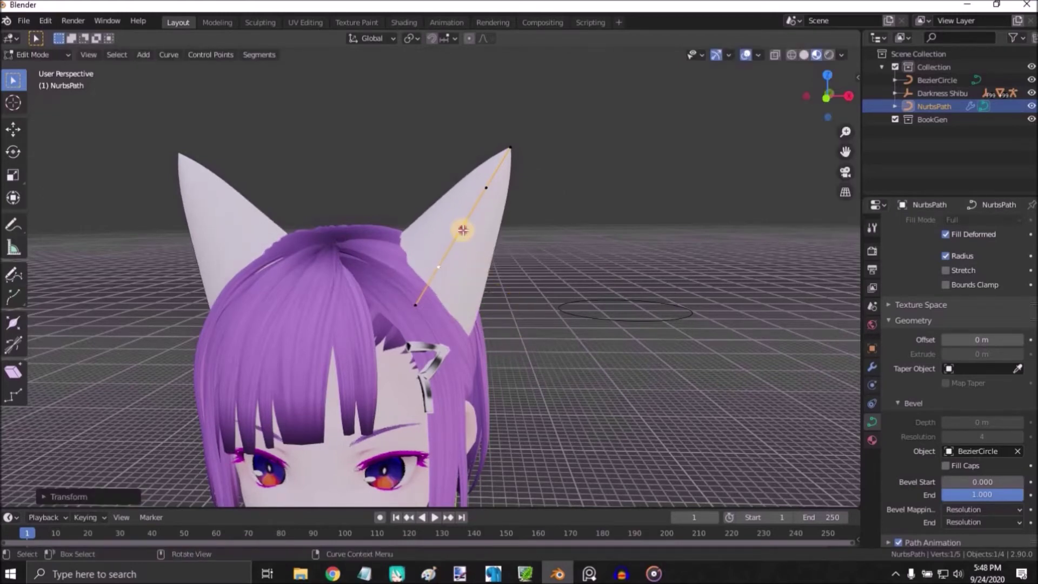
- Fatten the path's middle and upper control points to round out the ears, and return to Object Mode
click(462, 228)
key(alt+s)
click(541, 269)
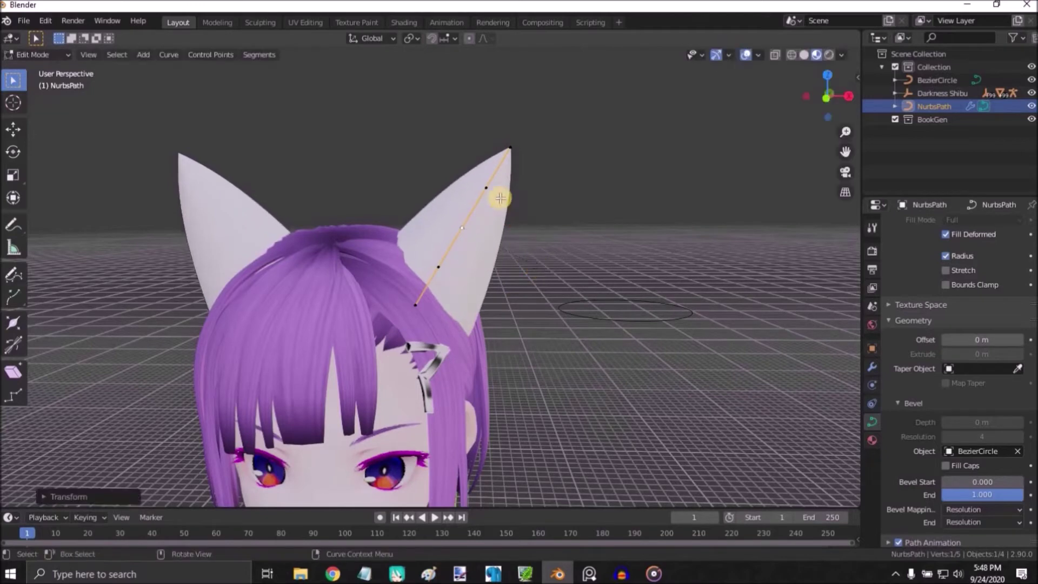
click(486, 187)
key(alt+s)
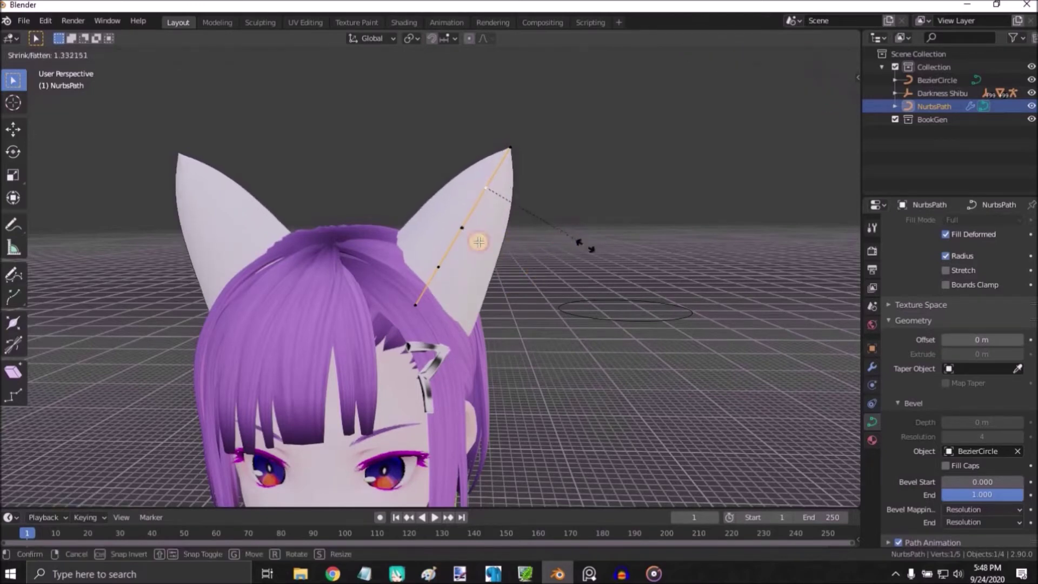
click(581, 245)
key(alt+s)
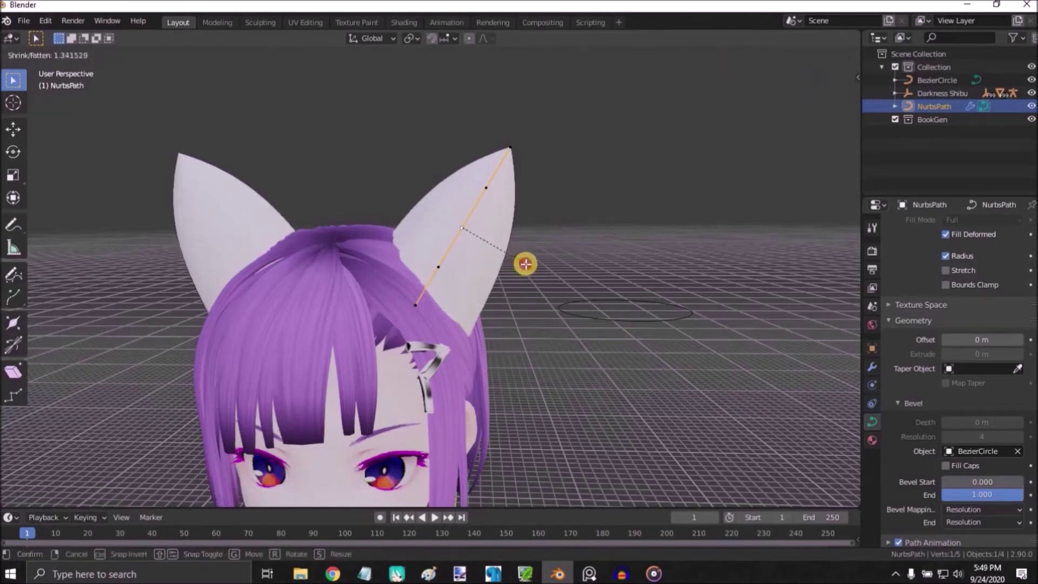
click(525, 264)
click(37, 54)
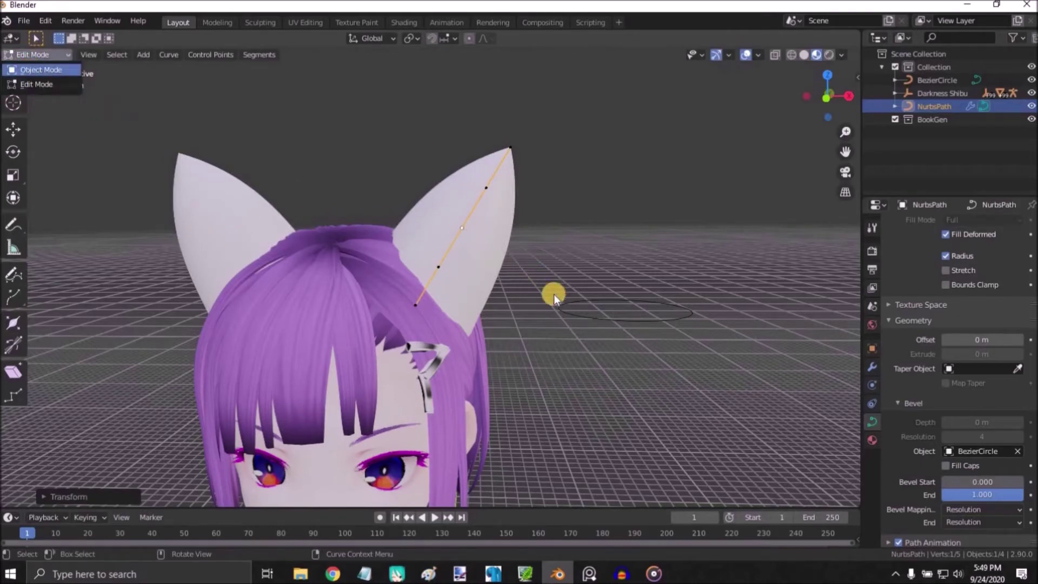
key(Tab)
- Move the BezierCircle's outer control point inward along the X axis in Edit Mode to hollow the ears' profile, and return to Object Mode
click(586, 316)
shift+middle_drag(602, 355, 70, 115)
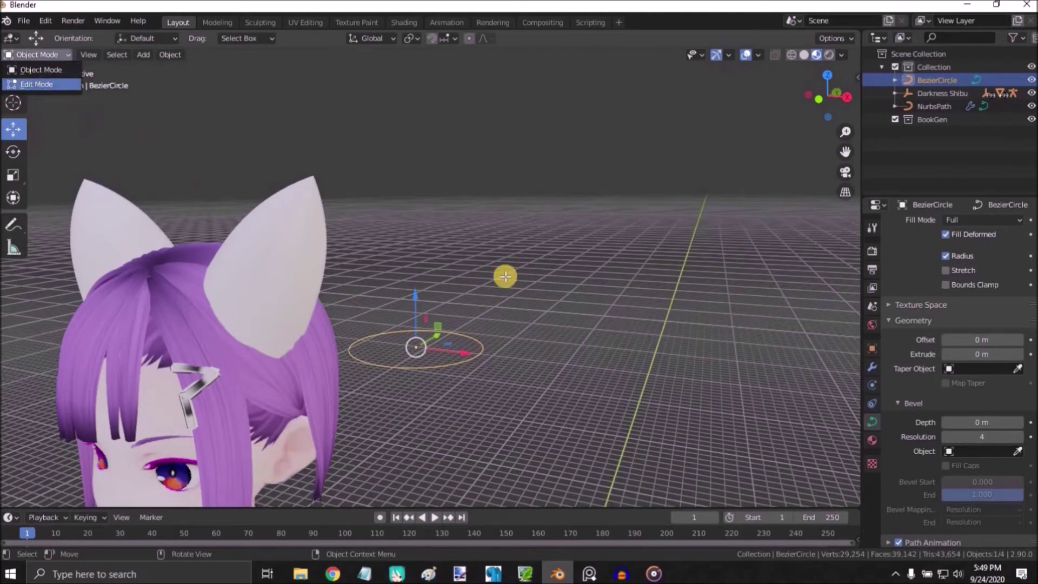
key(Tab)
click(473, 359)
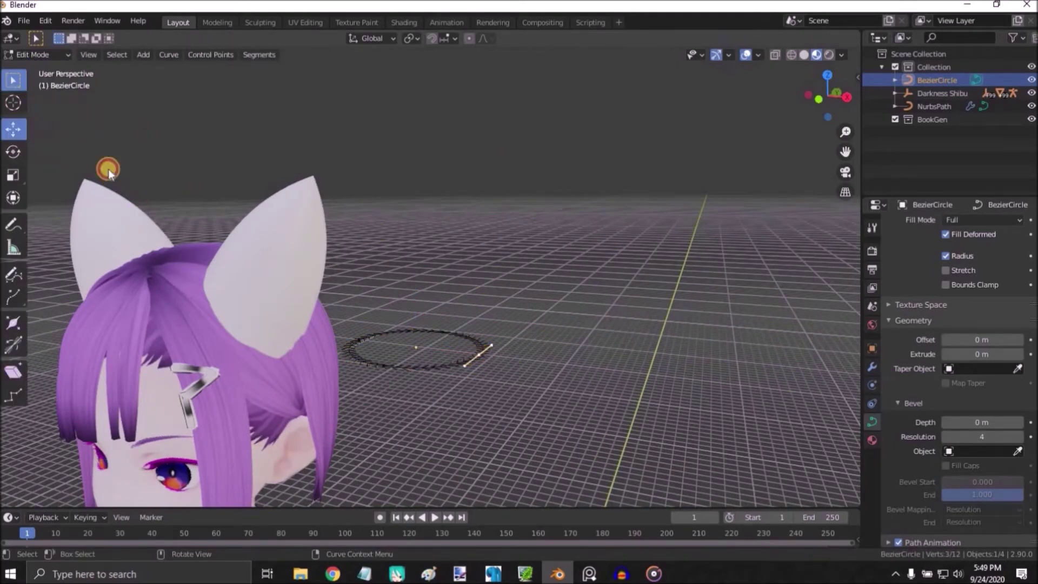
middle_drag(538, 381, 553, 389)
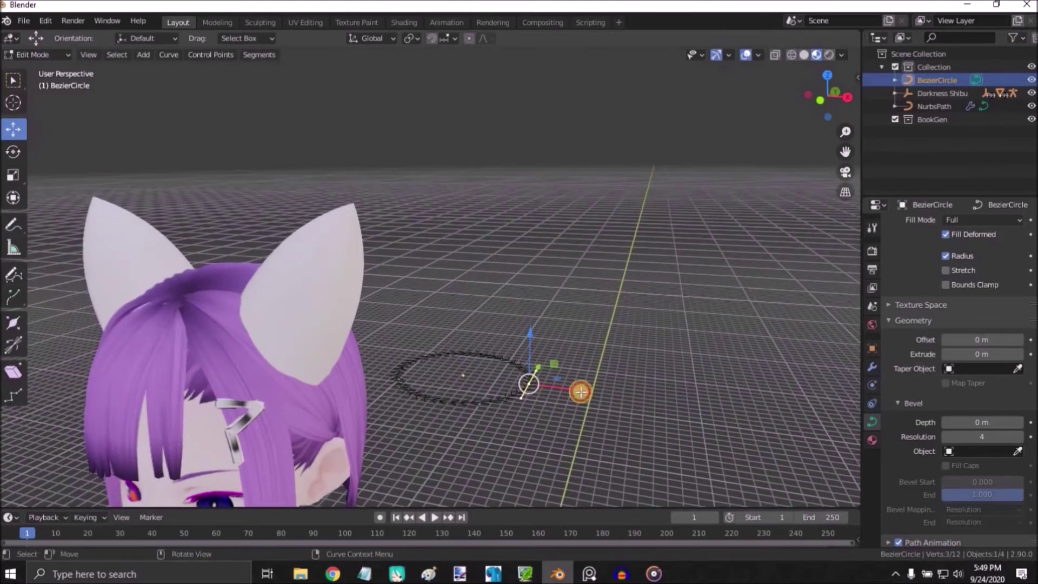
drag(581, 391, 475, 387)
middle_drag(387, 345, 431, 242)
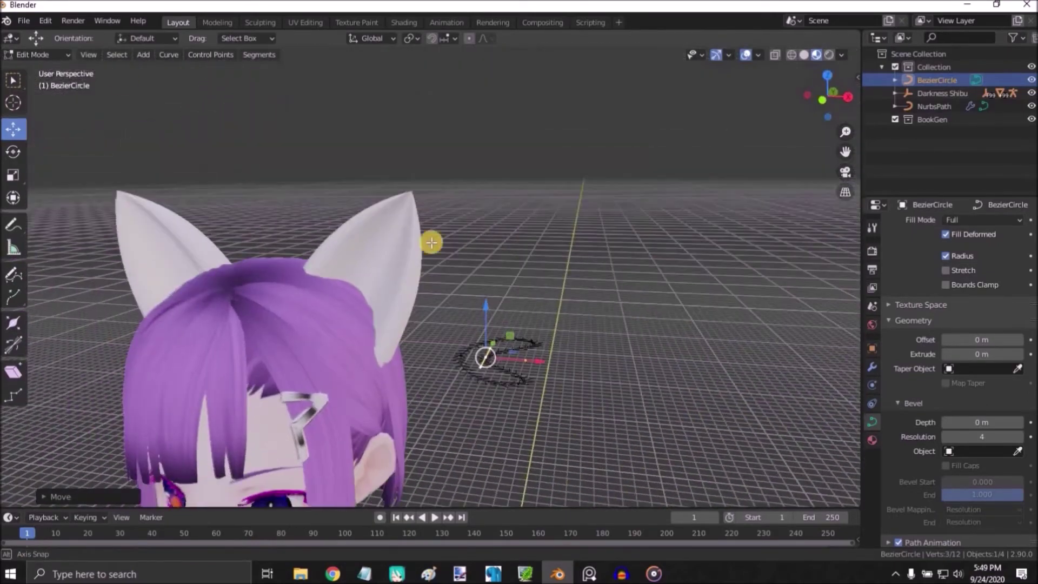
click(21, 54)
click(26, 69)
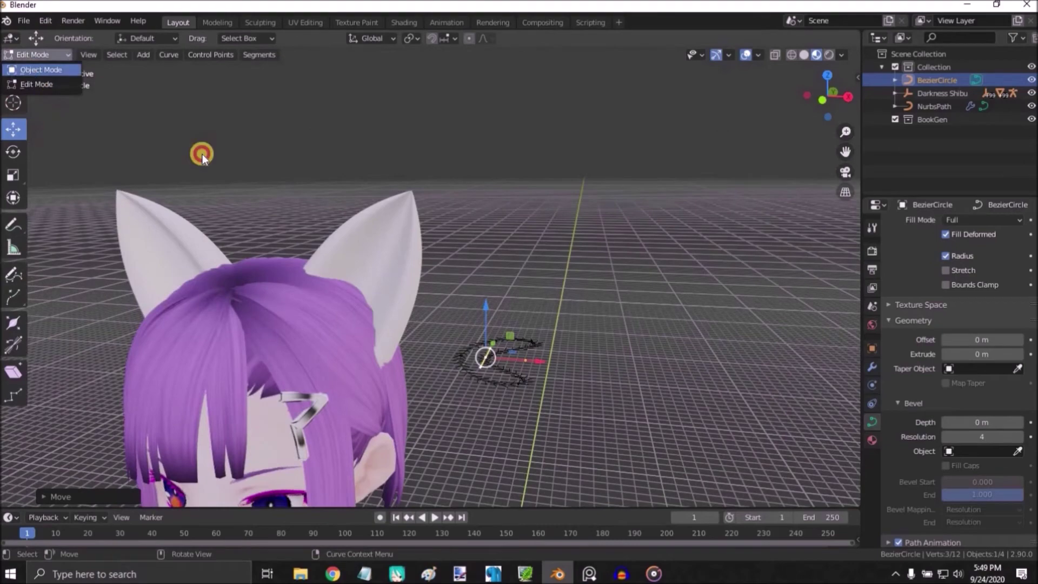
- Scale the NurbsPath ears down in two passes, nudging them to sit properly on the head, and deselect them
click(644, 283)
middle_drag(599, 306, 579, 276)
click(586, 286)
drag(480, 229, 480, 234)
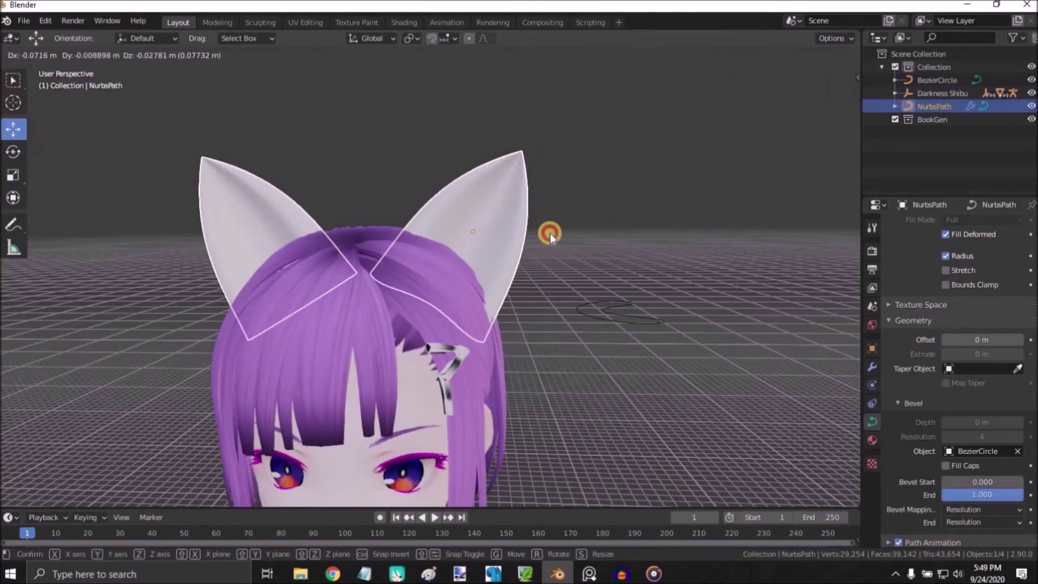
key(s)
click(624, 217)
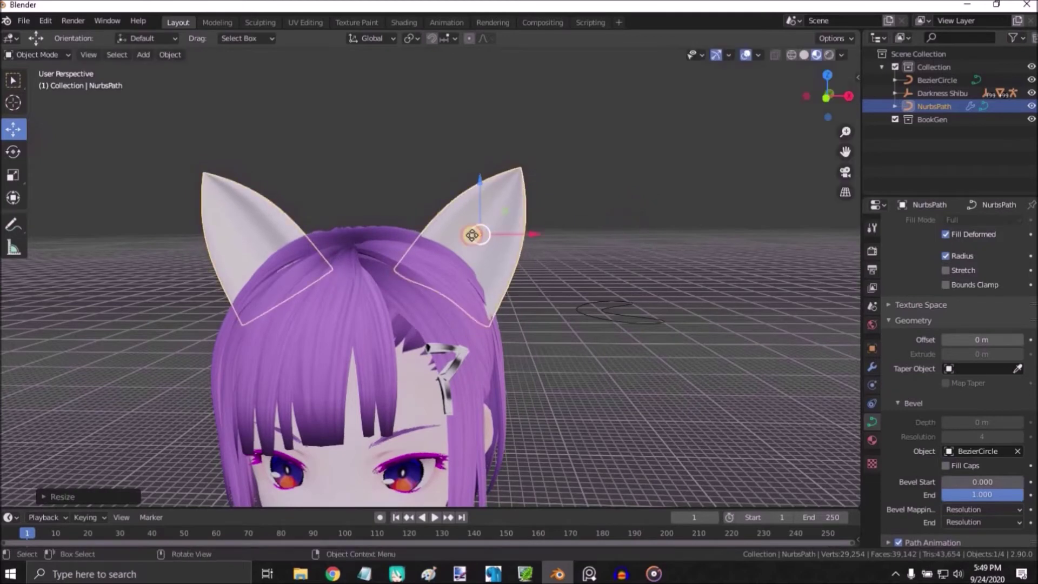
drag(477, 234, 473, 235)
key(s)
click(657, 237)
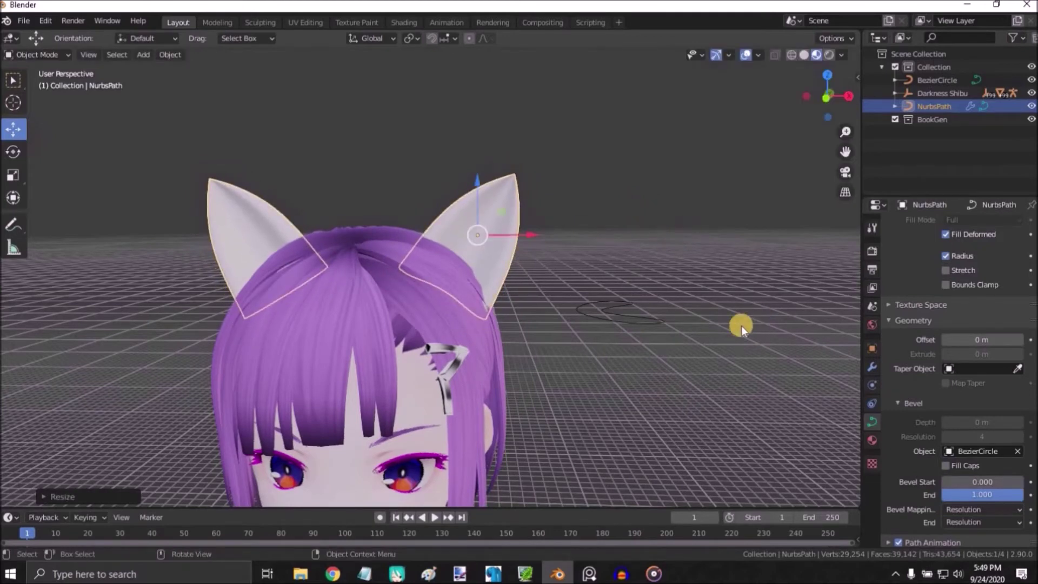
scroll(652, 329, down, 5)
click(638, 330)
scroll(638, 330, up, 5)
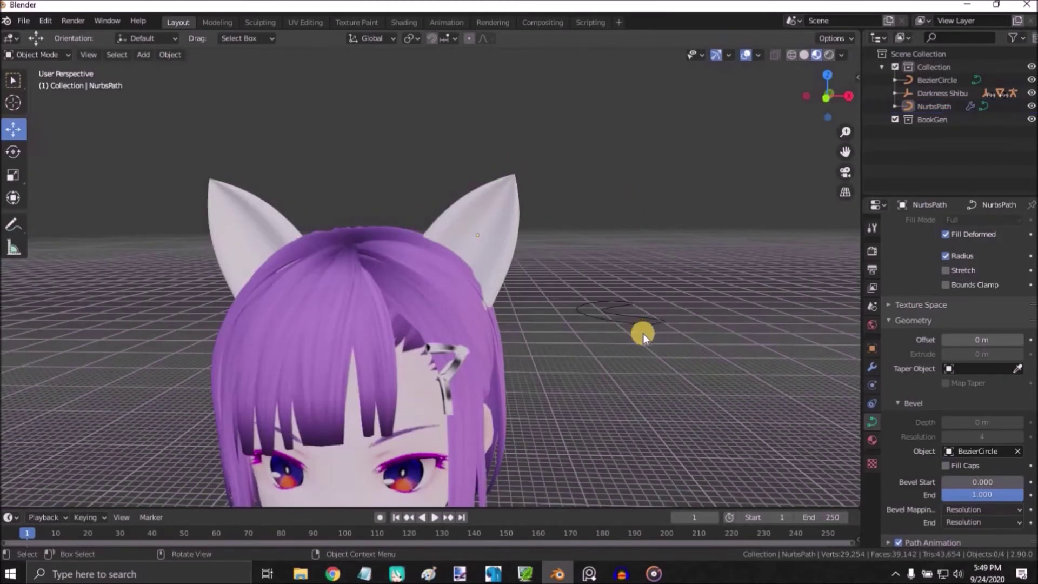
- Add a new path curve and raise it along the Z axis to the top of the character's head
scroll(643, 333, down, 3)
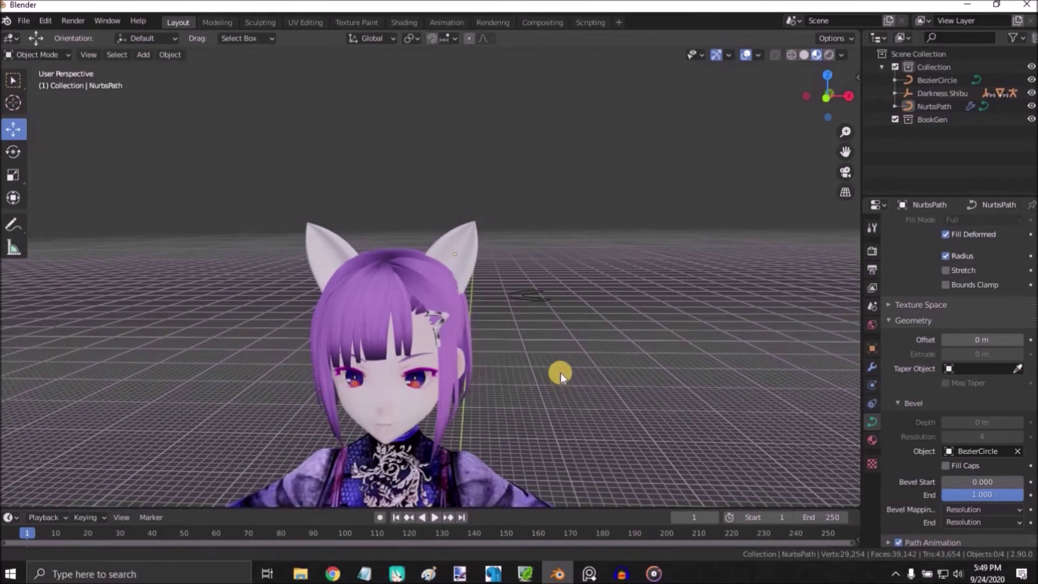
scroll(561, 374, down, 3)
scroll(551, 372, down, 3)
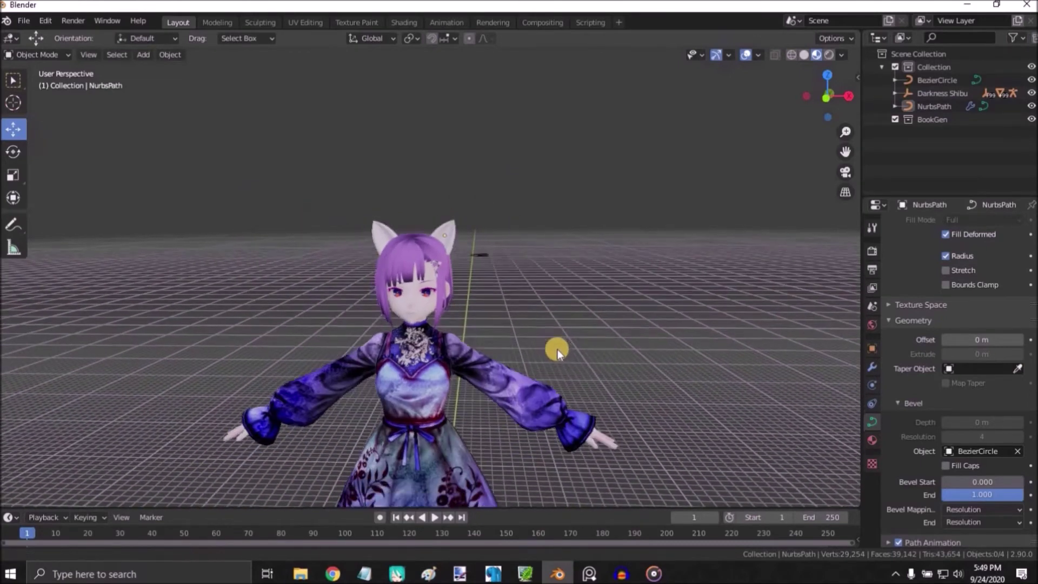
key(shift+a)
mouse_move(516, 263)
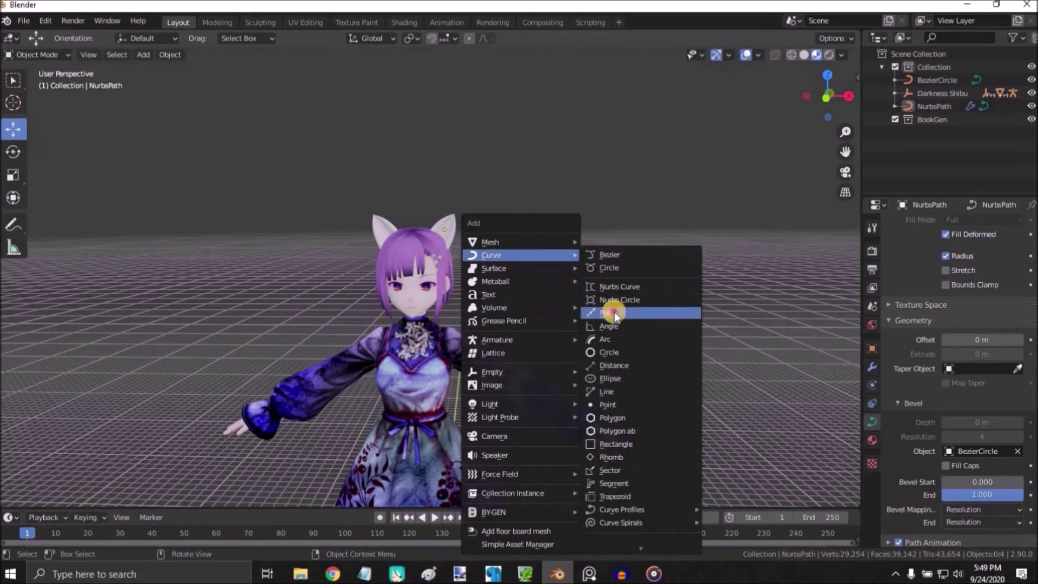
key(Return)
scroll(407, 381, down, 3)
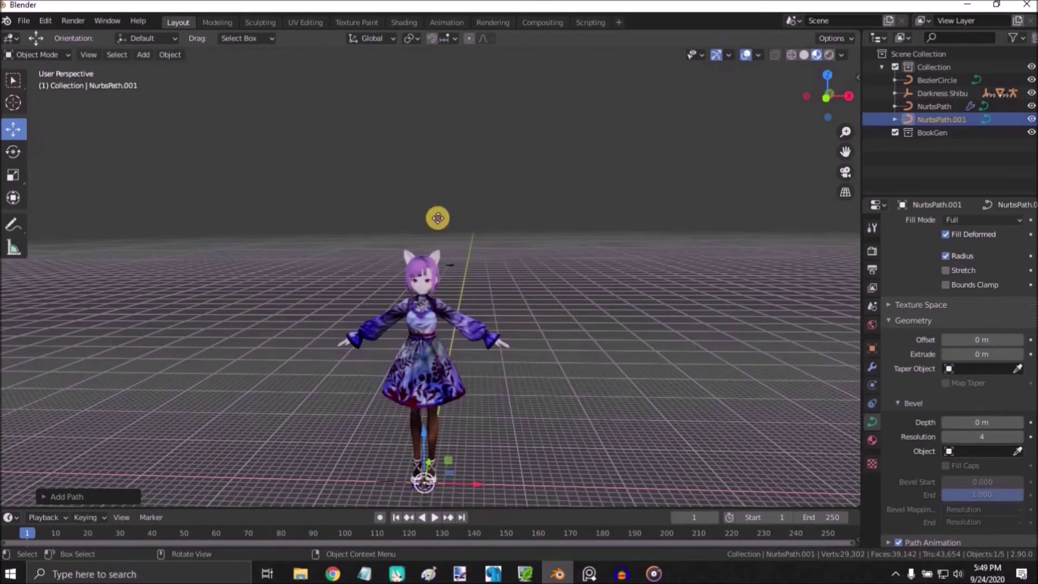
key(g)
key(z)
click(430, 223)
scroll(433, 225, up, 5)
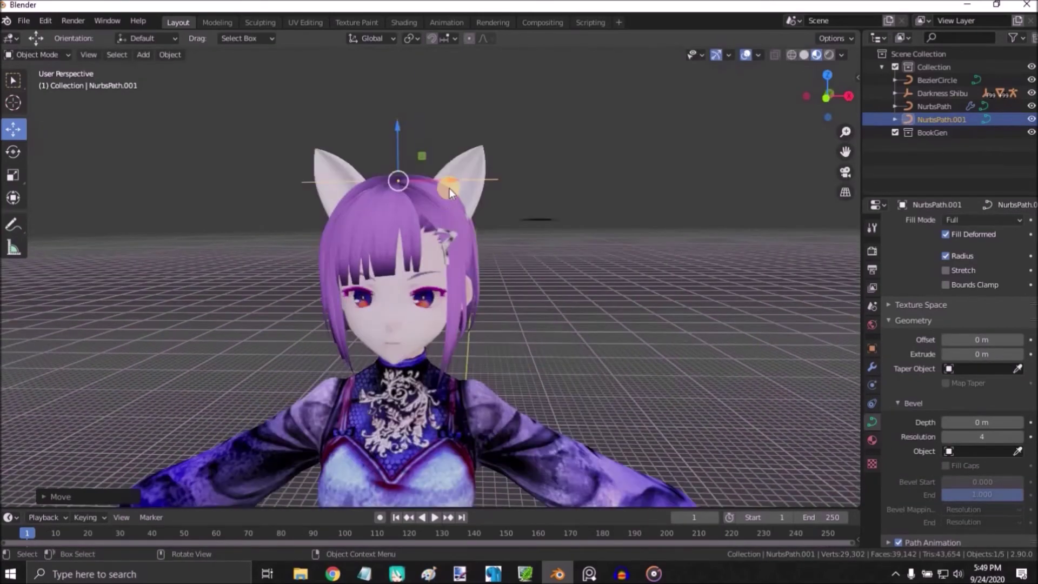
- Shift the new path along the X axis onto the ear with the hair clip below it, and scale it down
drag(472, 177, 518, 187)
drag(615, 149, 580, 160)
key(s)
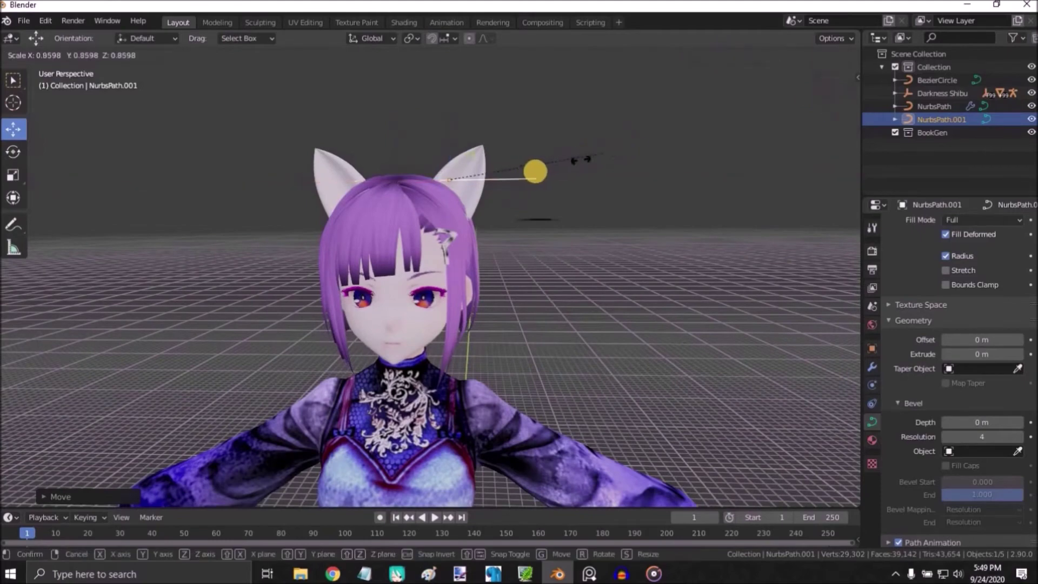
click(474, 187)
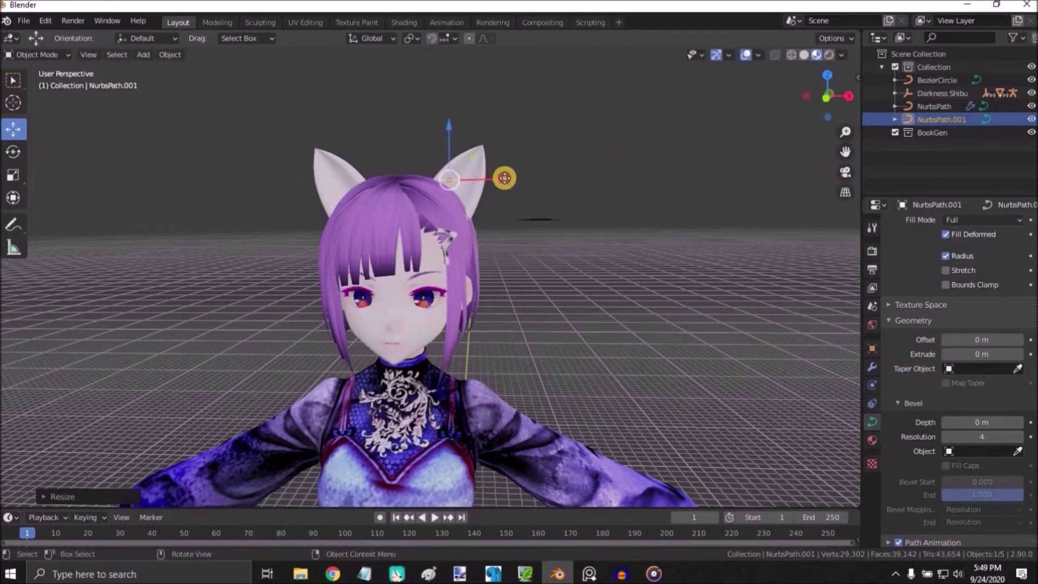
drag(504, 178, 516, 177)
click(567, 190)
scroll(547, 223, up, 6)
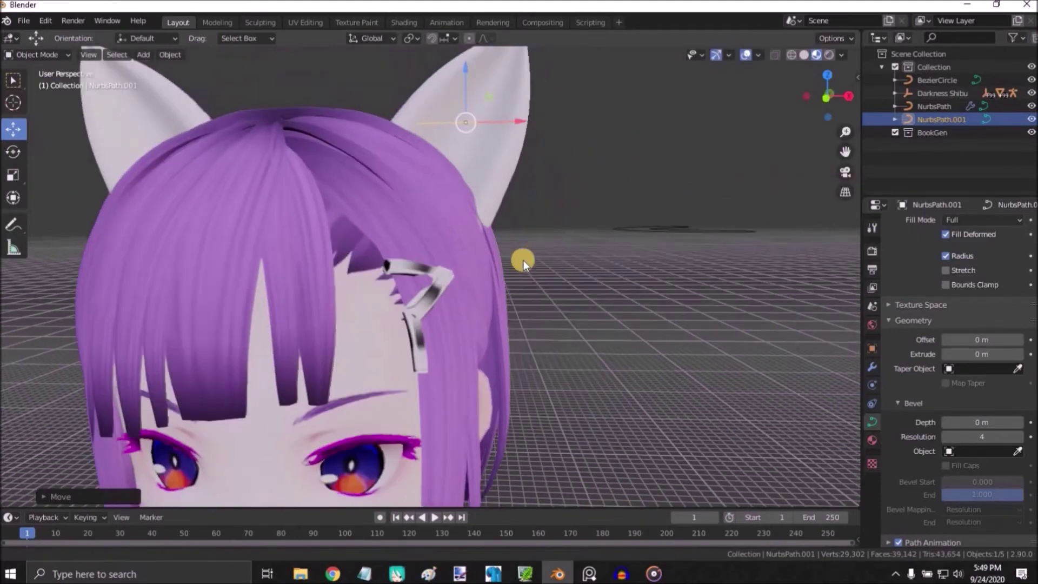
- Rotate the new path to follow the ear's slant, move it to the ear's inner base and adjust its scale
key(shift+space)
key(r)
drag(429, 106, 393, 131)
drag(174, 142, 22, 130)
click(20, 130)
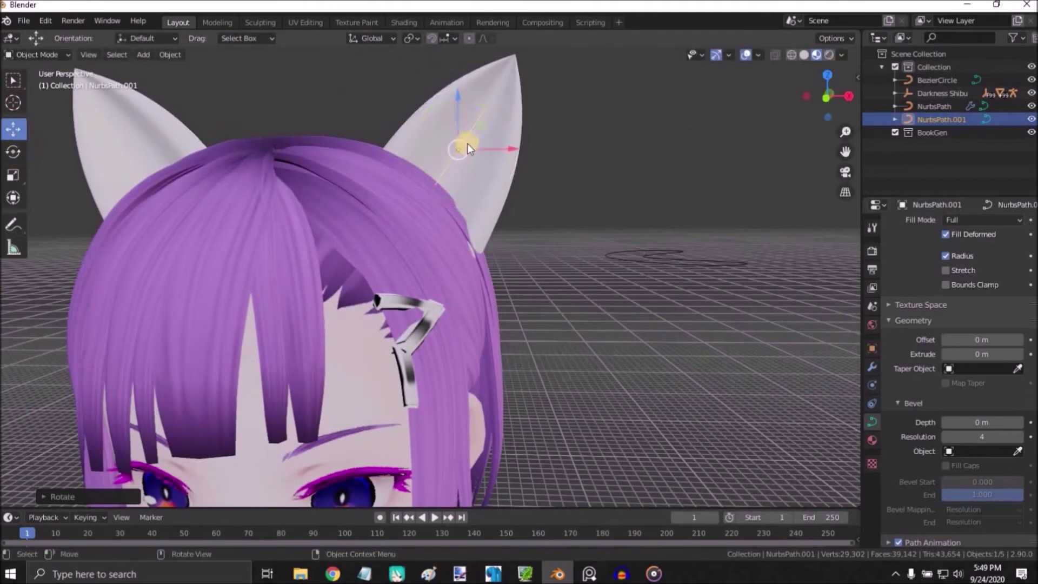
drag(438, 159, 404, 168)
drag(495, 156, 503, 154)
key(s)
click(737, 272)
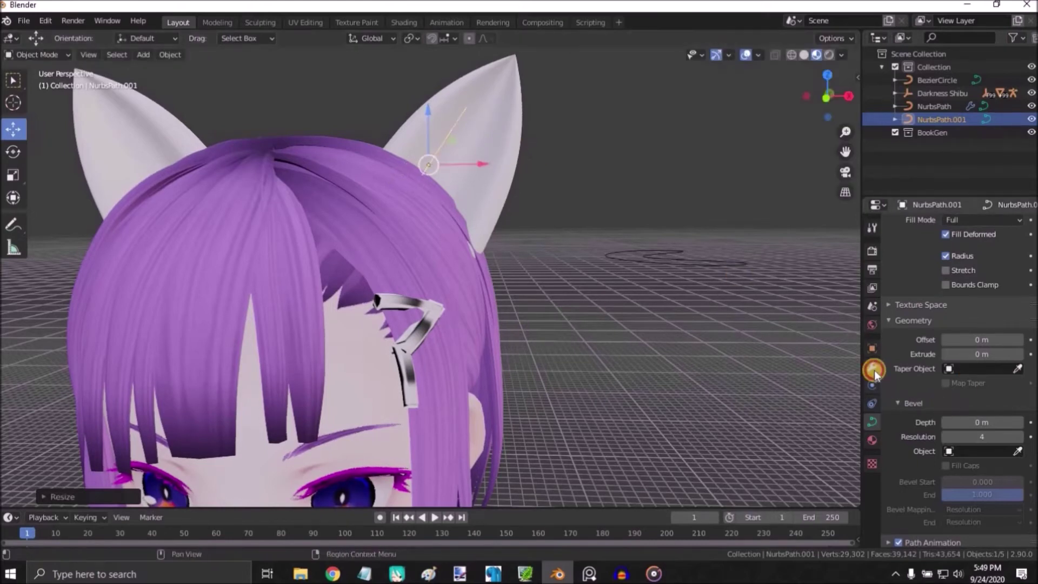
- Add a Mirror modifier on the X axis to the new path, using the character's mesh as the mirror object
click(872, 368)
click(936, 225)
click(806, 328)
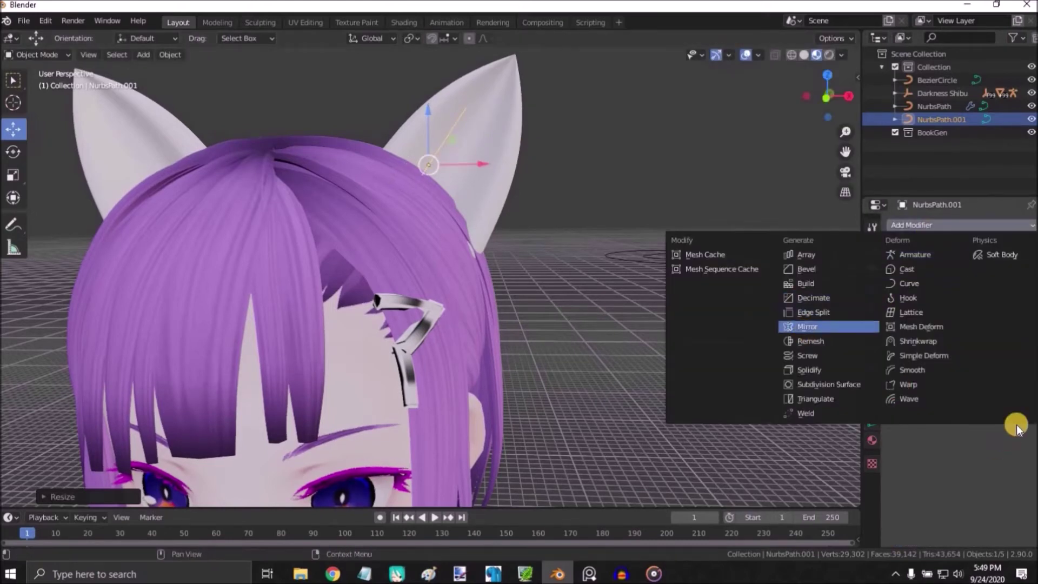
click(272, 357)
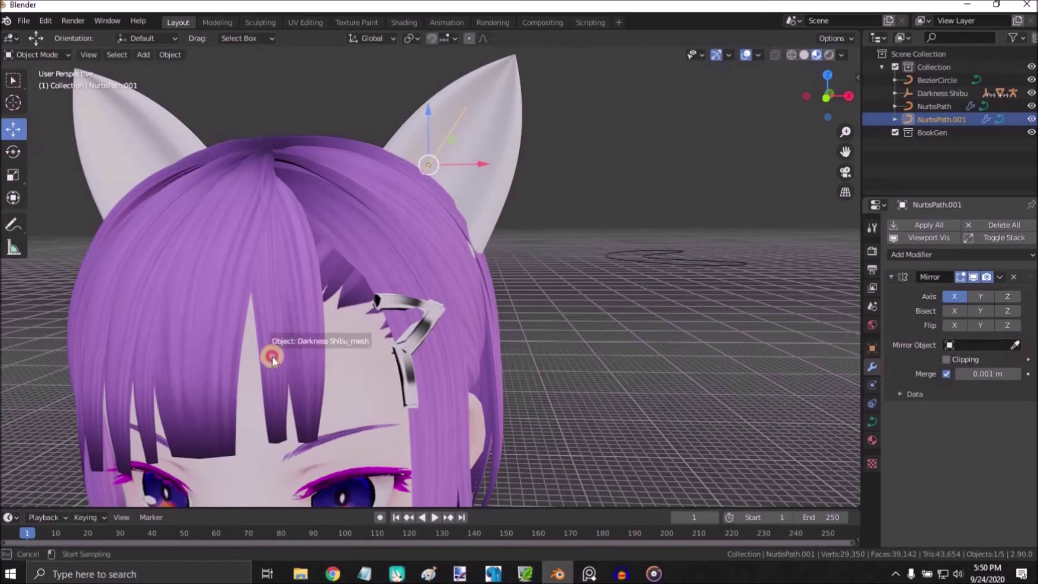
click(447, 329)
scroll(508, 269, down, 3)
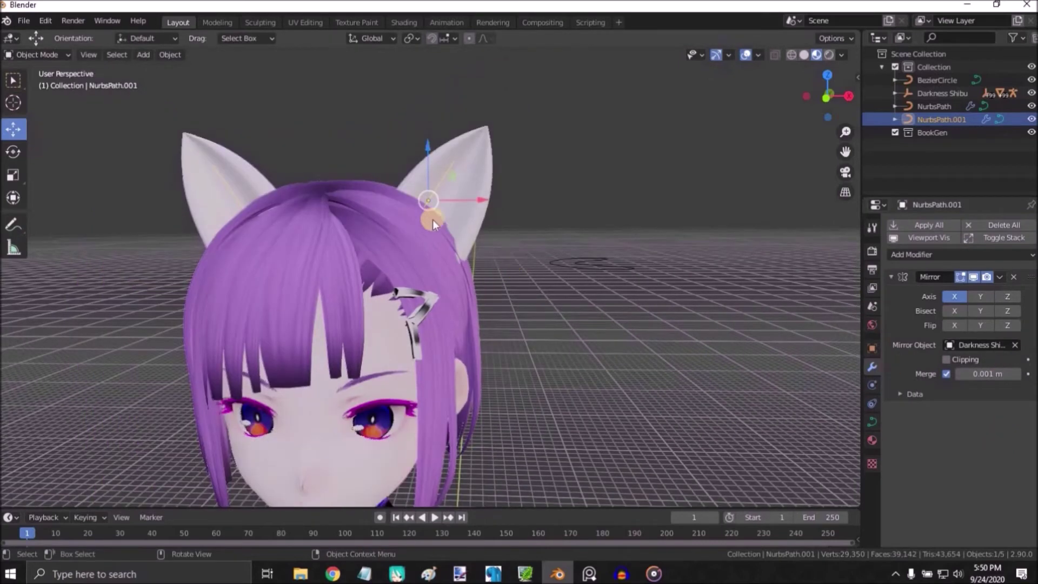
- Set the new path's bevel depth to 0.46 m to give it thickness
click(872, 422)
scroll(919, 439, down, 3)
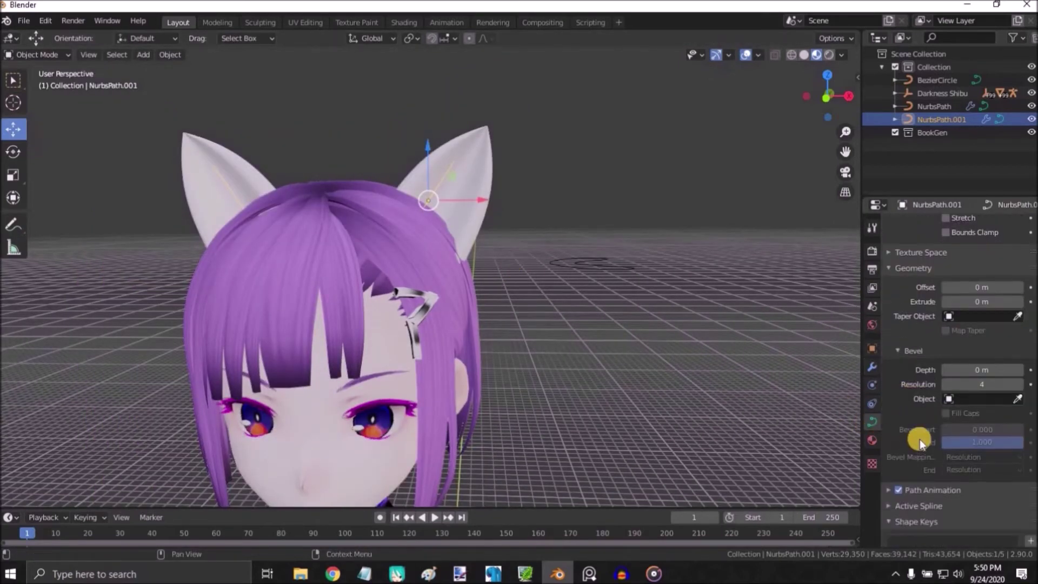
drag(958, 348, 76, 87)
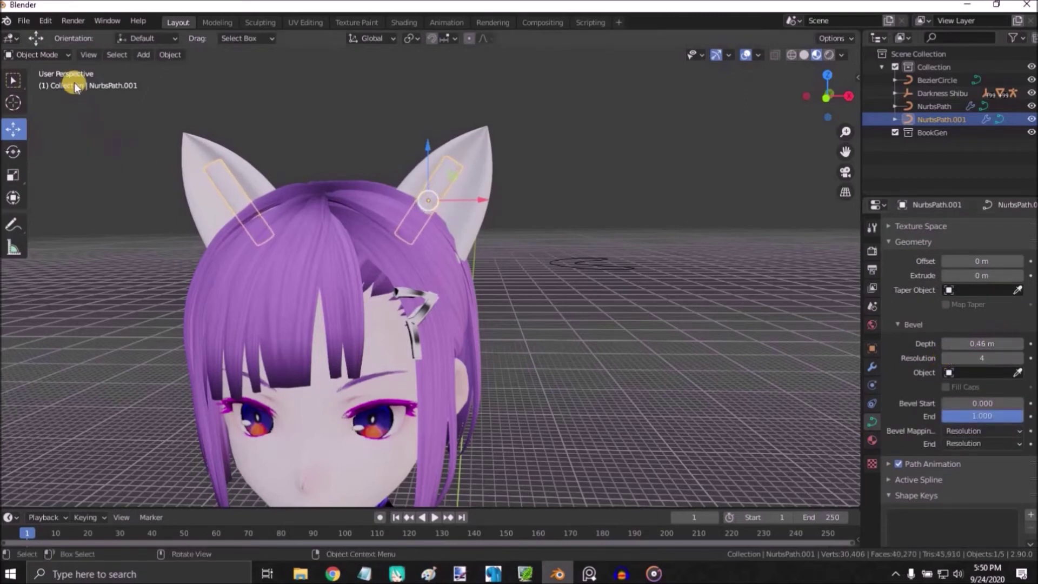
- In Edit Mode, shrink the new path's top control point to a sharp tip and slim the control point below it
click(34, 84)
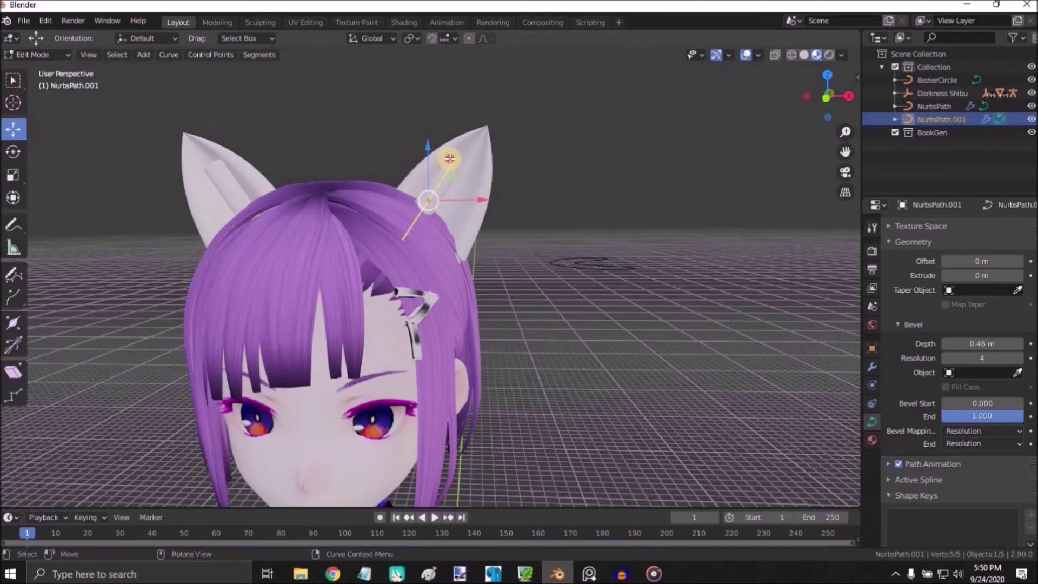
shift+middle_drag(579, 194, 579, 215)
scroll(581, 214, up, 5)
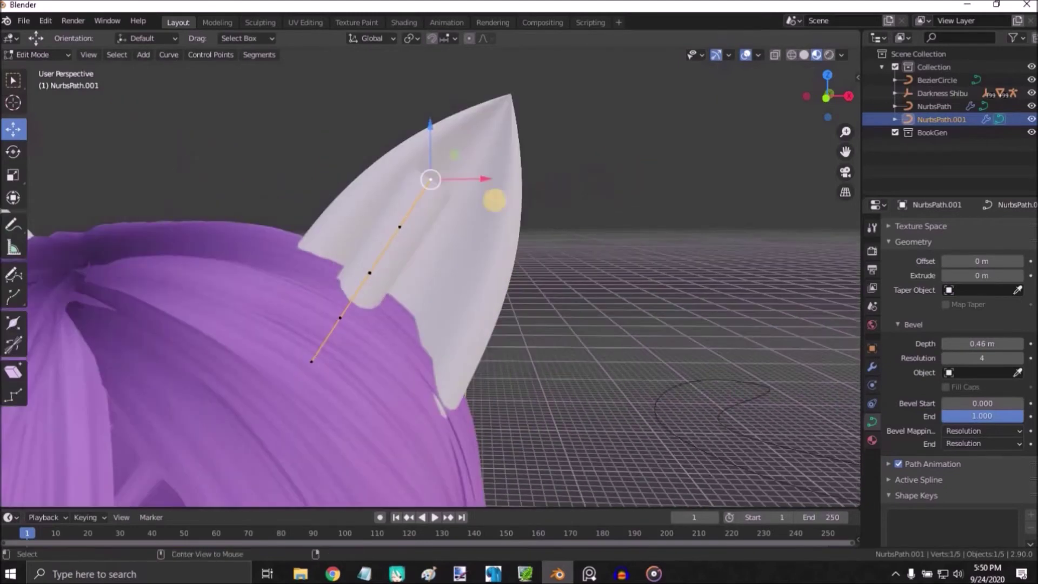
key(alt+s)
click(621, 270)
key(alt+s)
click(591, 308)
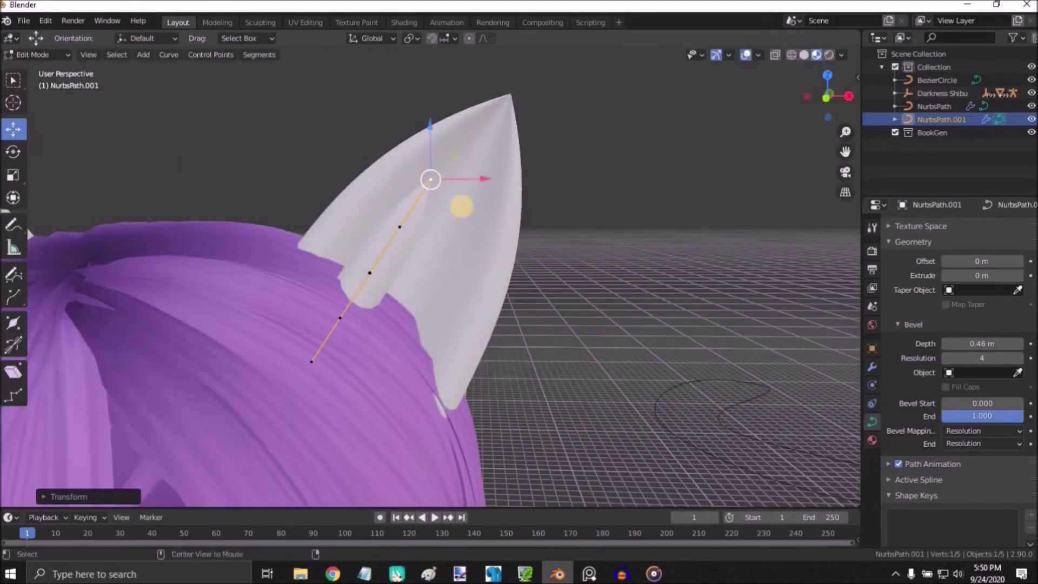
key(alt+s)
click(457, 210)
key(alt+s)
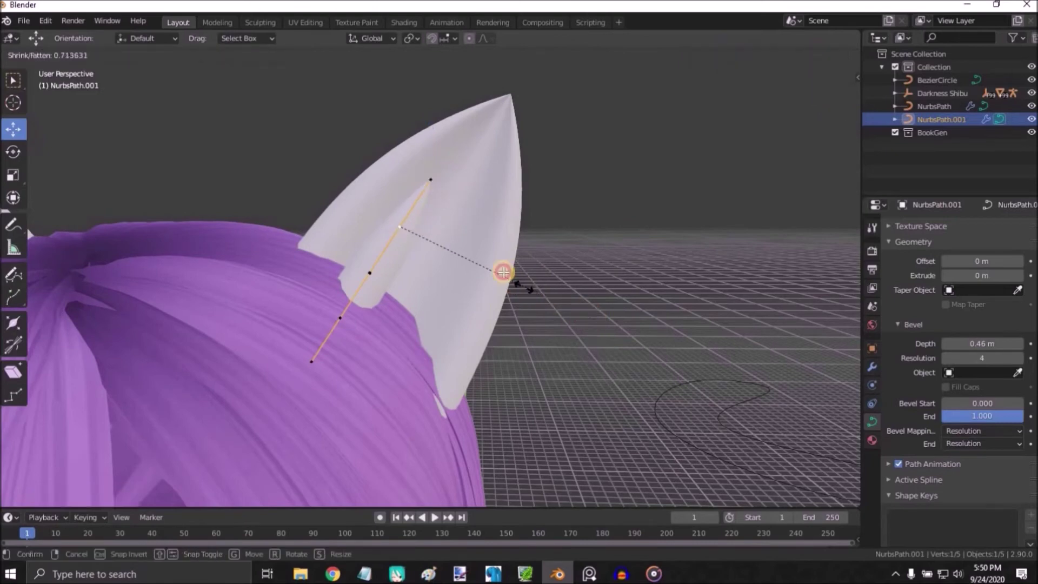
click(502, 272)
- Move the path's top two control points toward the ear's inner edge so the strand curves
key(g)
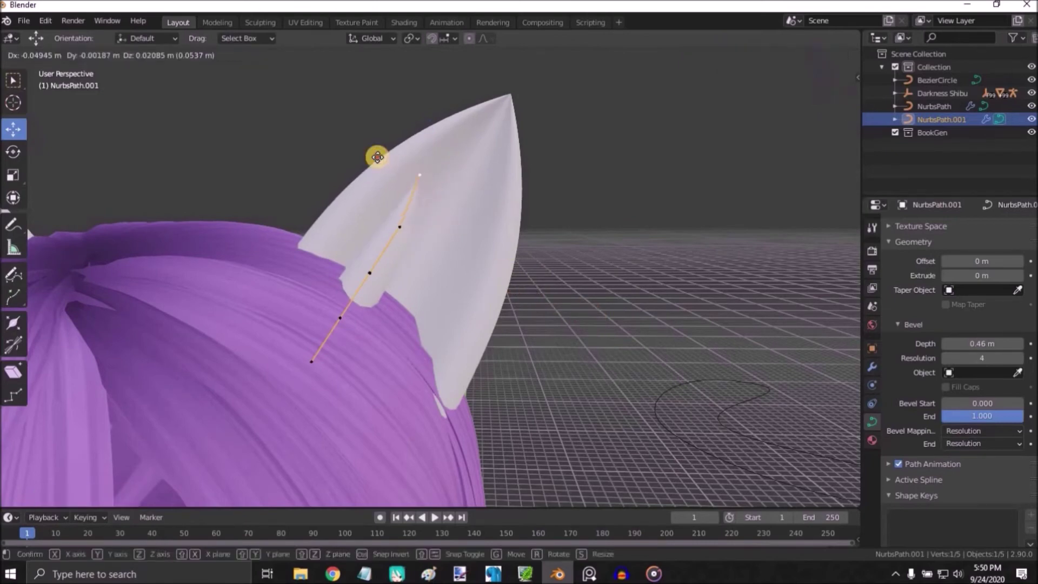
click(402, 219)
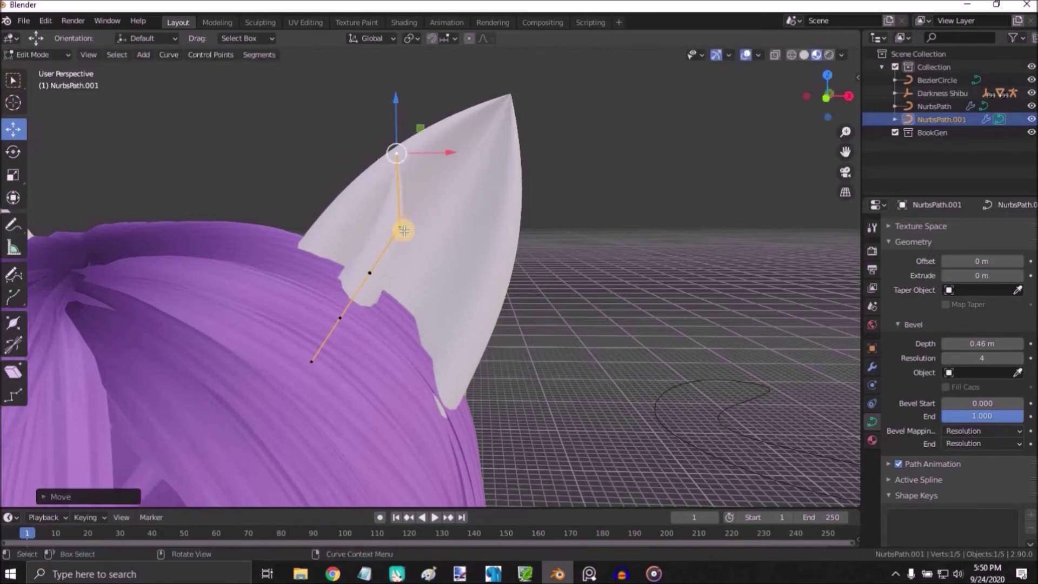
click(403, 231)
key(g)
click(390, 225)
- Select the strand's two base control points and move them along the Y axis
drag(272, 284, 396, 446)
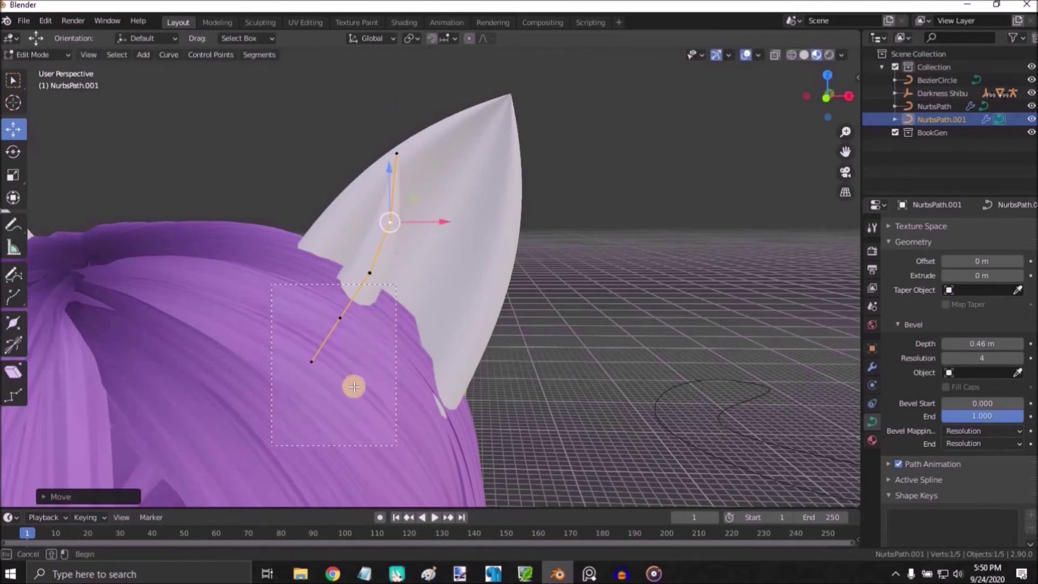
drag(354, 386, 354, 387)
middle_drag(303, 359, 257, 349)
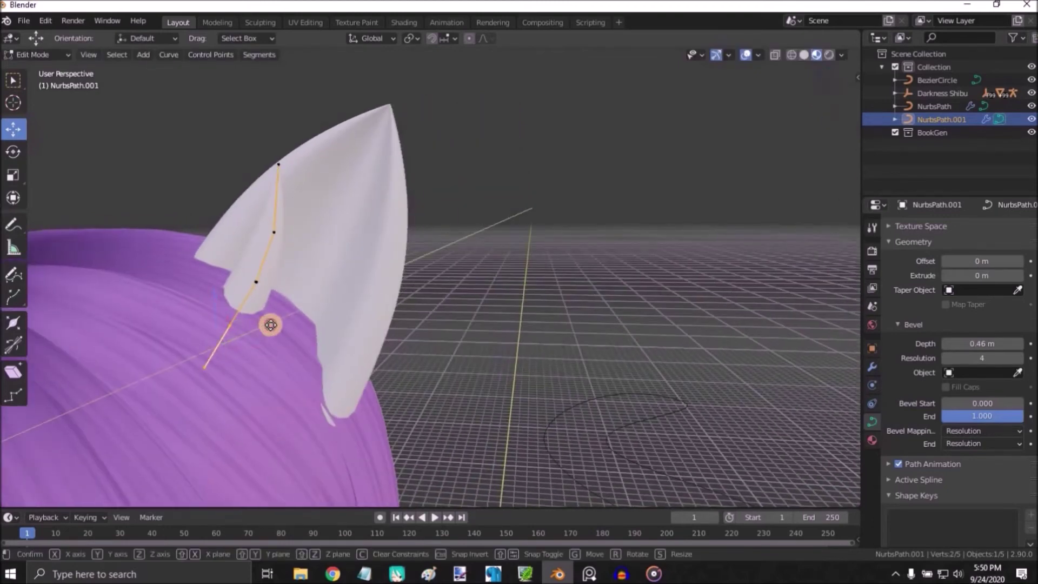
key(g)
drag(314, 342, 340, 340)
middle_drag(336, 340, 320, 339)
- Return to Object Mode and move the whole strand along the X axis toward the ear's inner edge
click(27, 63)
key(Tab)
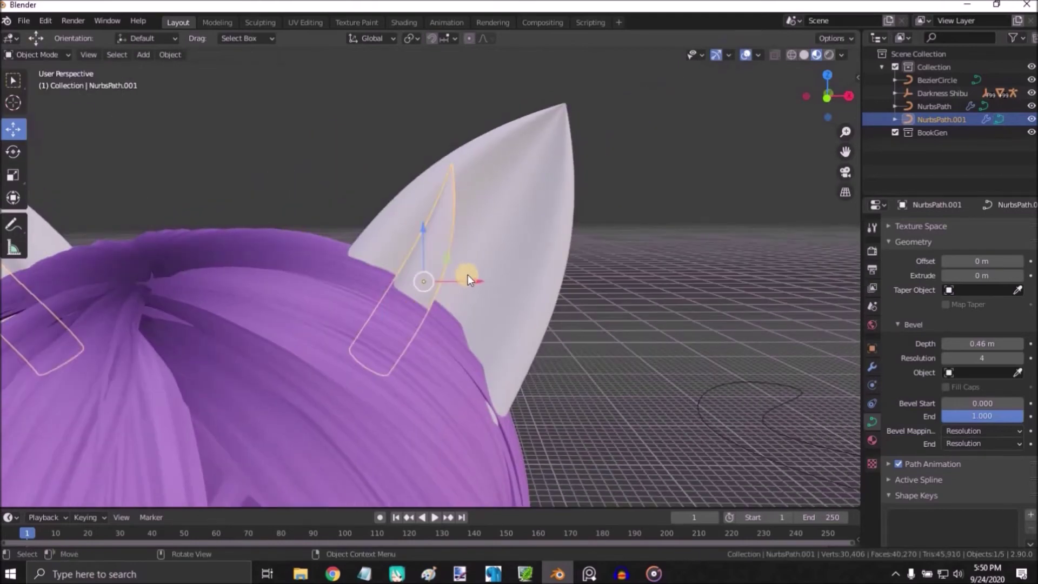
key(g)
click(431, 266)
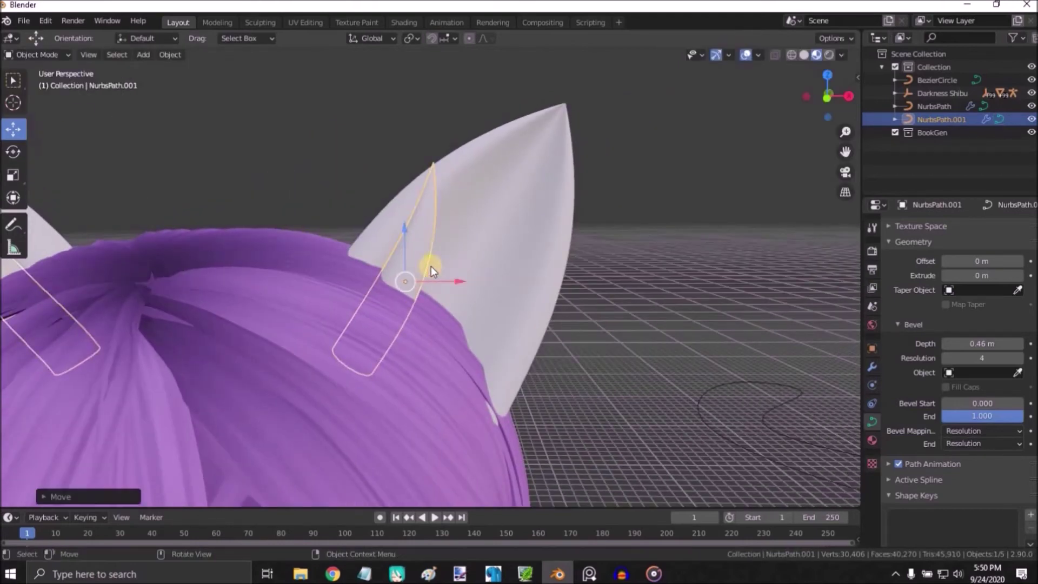
- Duplicate the inner fur strand twice, spacing the copies along the X axis toward the ear's outer edge
key(shift+d)
key(x)
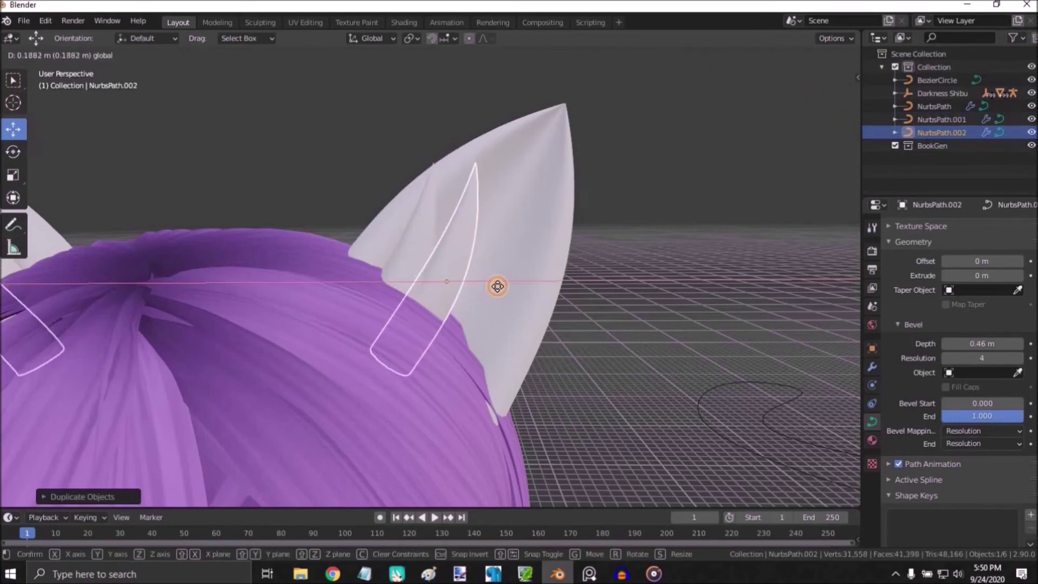
click(495, 287)
drag(494, 287, 522, 286)
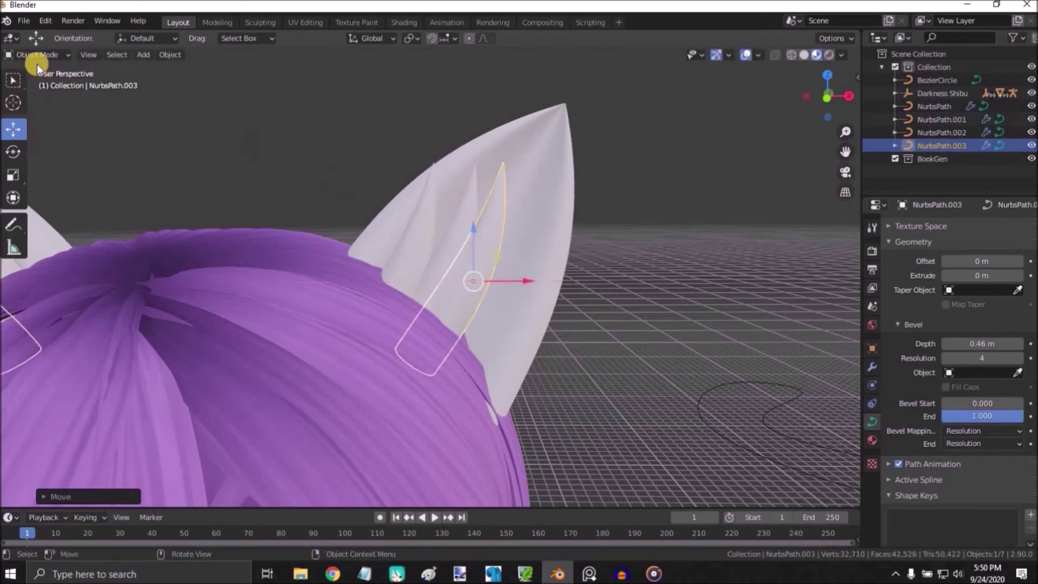
- In Edit Mode, move the newest strand's tip control point toward the ear's outer edge and return to Object Mode
click(38, 84)
click(501, 162)
drag(502, 162, 546, 164)
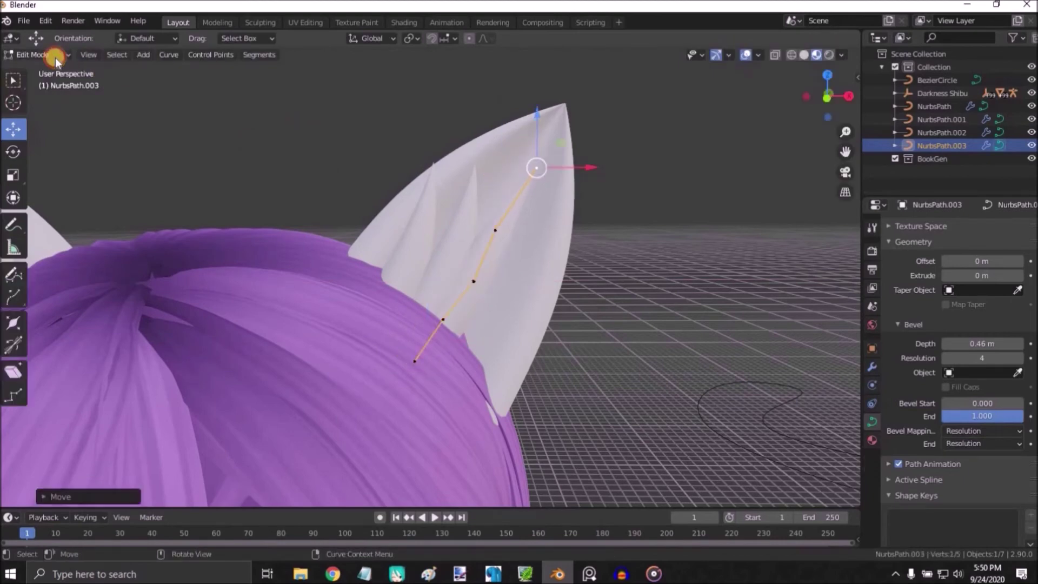
click(50, 56)
click(33, 70)
- Duplicate the leaning strand outward along the X axis and bend the copy's tip down past the ear's outer edge
key(shift+d)
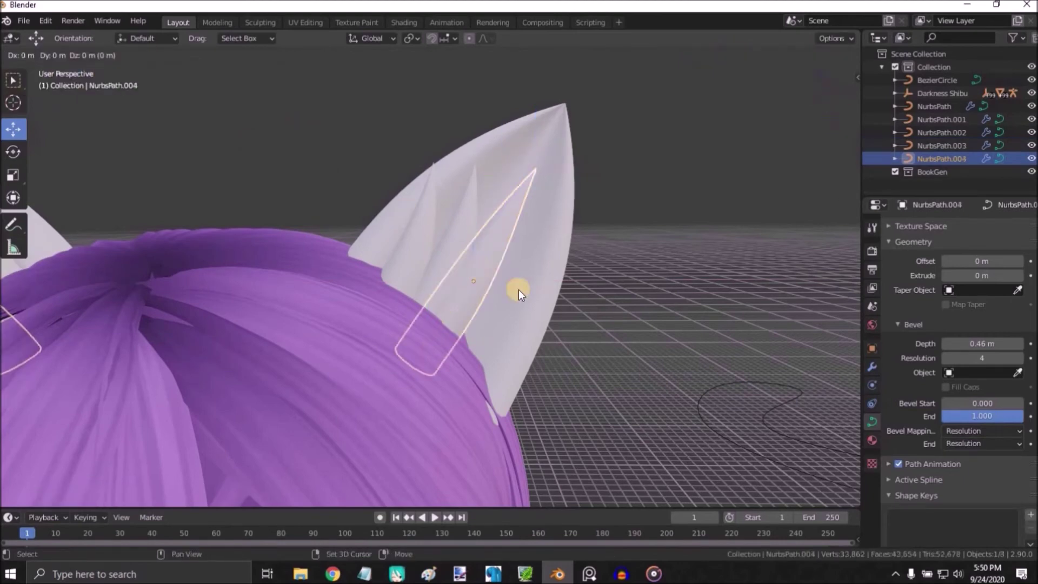
click(529, 278)
drag(529, 278, 556, 281)
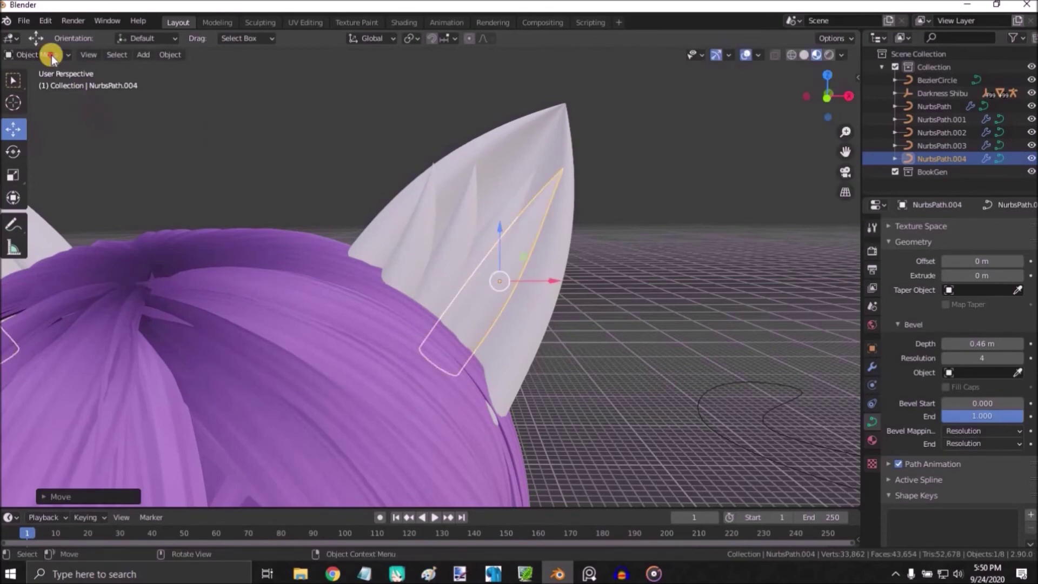
click(38, 55)
click(42, 84)
click(563, 172)
drag(564, 176, 605, 270)
click(46, 55)
click(44, 70)
- Duplicate the curled strand just below itself and reshape the copy's top two control points into a tighter curl
key(shift+d)
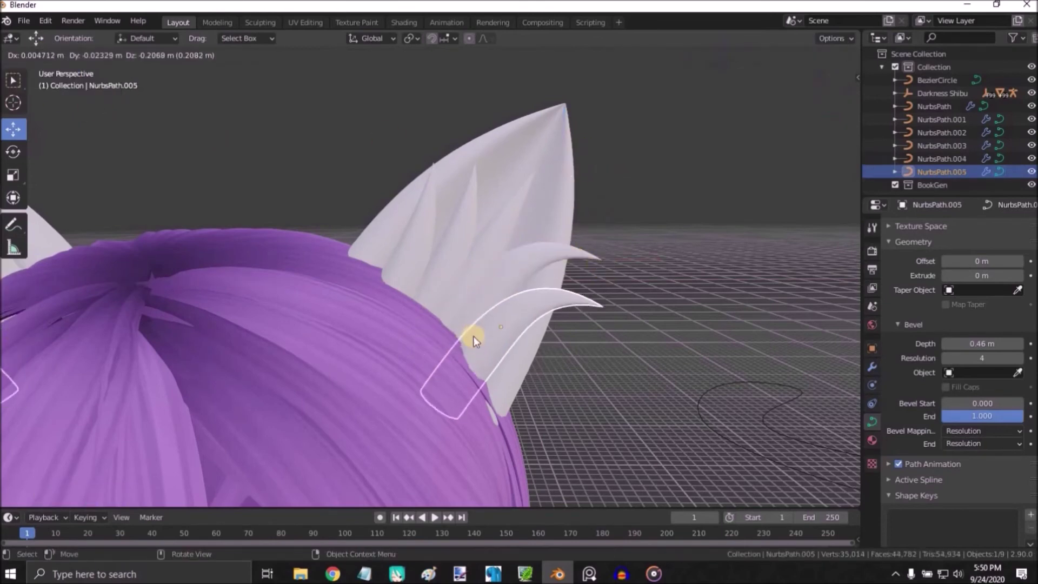
click(475, 337)
click(34, 56)
click(25, 87)
drag(604, 306, 561, 341)
click(521, 277)
drag(521, 276, 551, 255)
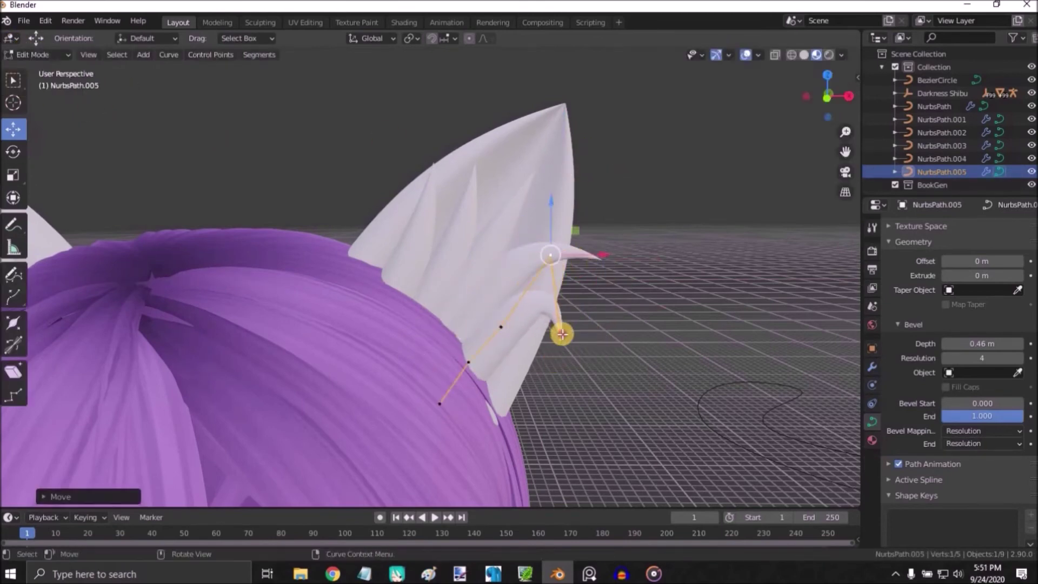
- Move the lower curled strand's tip control point outward, adjust its radius, and return to Object Mode
click(561, 339)
drag(560, 340, 585, 335)
key(alt+s)
click(241, 127)
click(42, 54)
click(43, 71)
click(411, 255)
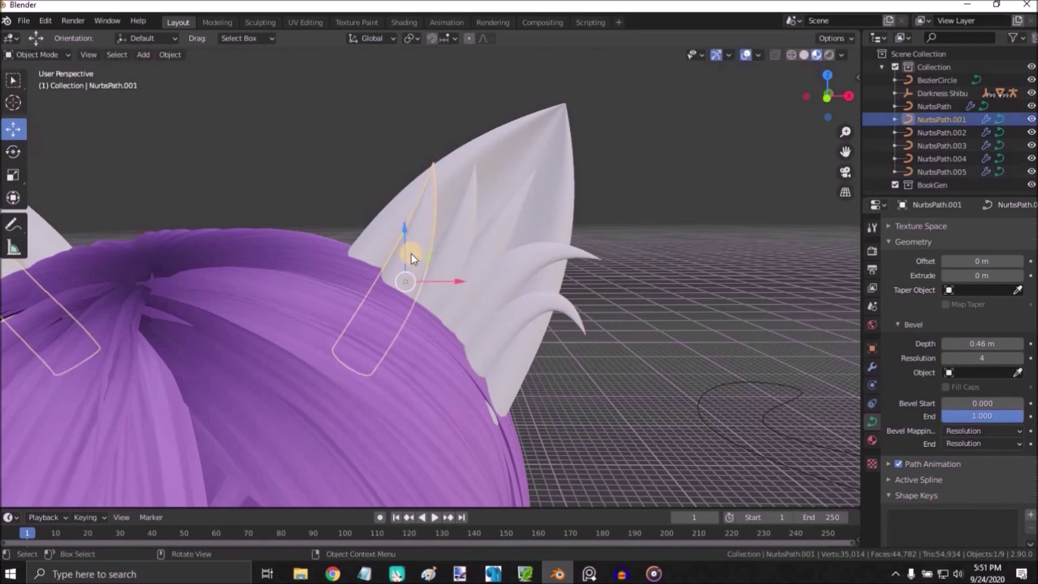
click(411, 255)
key(shift+d)
click(411, 255)
key(ctrl+z)
- Duplicate the innermost fur strand and move the copy slightly down beside the original
click(414, 249)
key(shift+d)
click(415, 250)
drag(406, 283, 412, 292)
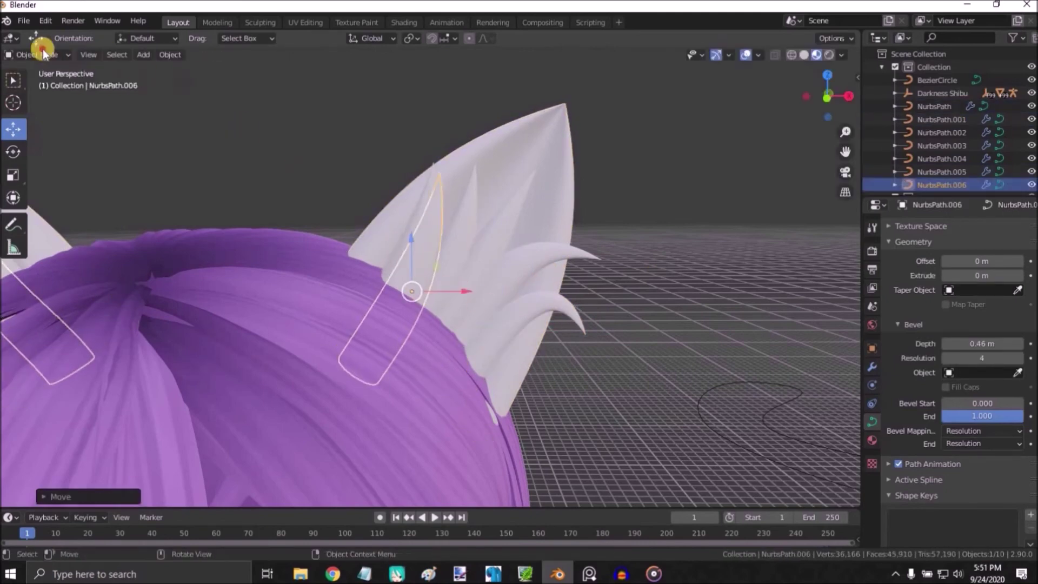
- In Edit Mode, bend the copy's top two control points past the ear's inner edge, then return to Object Mode and deselect it
click(43, 54)
click(38, 85)
click(443, 173)
drag(444, 174, 354, 180)
click(437, 241)
drag(435, 241, 404, 249)
click(348, 181)
drag(349, 182, 383, 202)
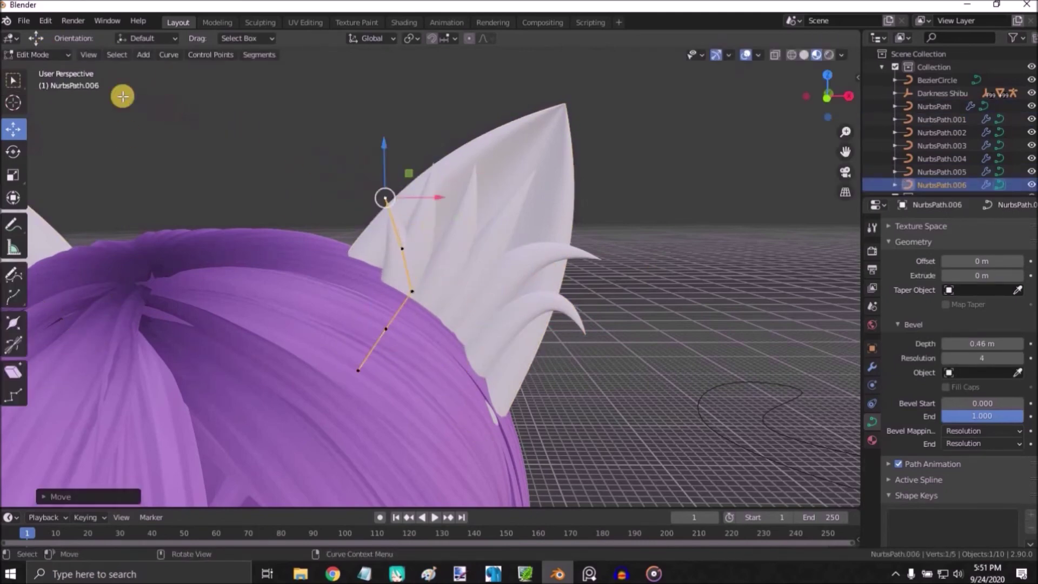
click(43, 55)
click(42, 70)
click(678, 195)
- Select the ears together with all six fur strands and convert the curves to meshes
scroll(572, 231, down, 5)
scroll(571, 232, up, 5)
scroll(546, 223, down, 3)
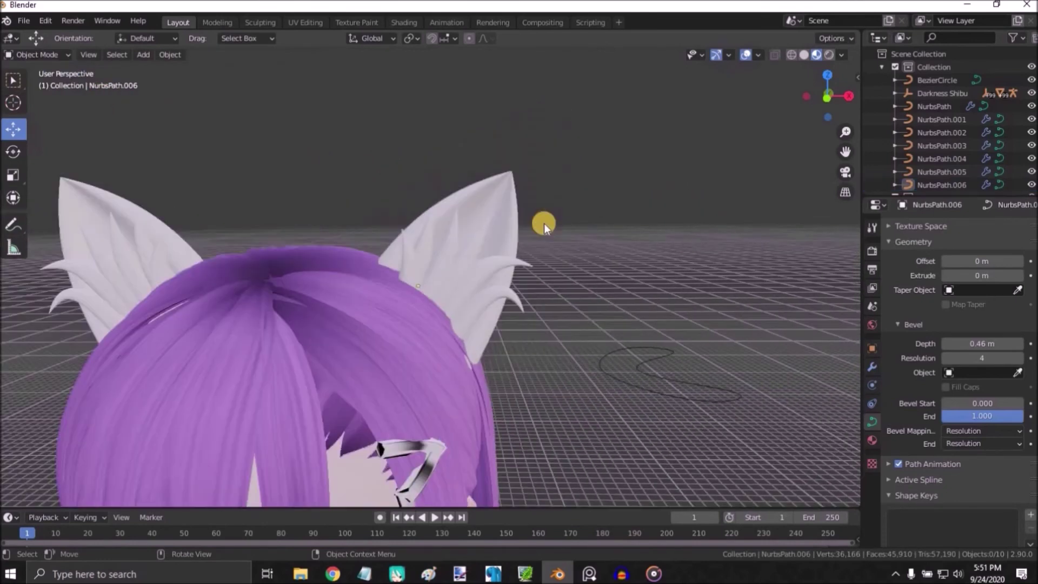
scroll(544, 222, up, 3)
scroll(532, 183, down, 3)
click(471, 219)
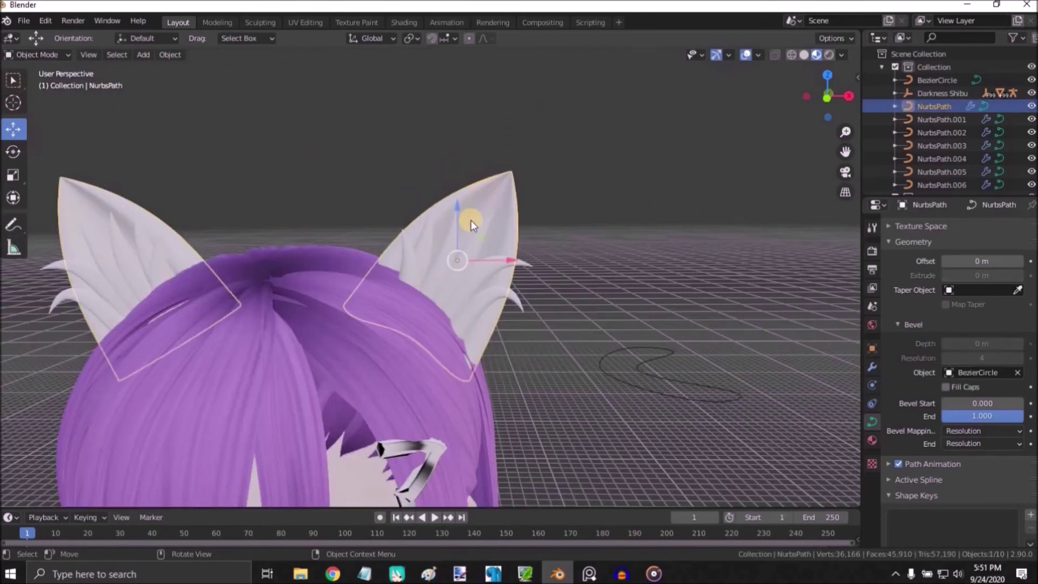
shift+click(471, 289)
shift+click(462, 262)
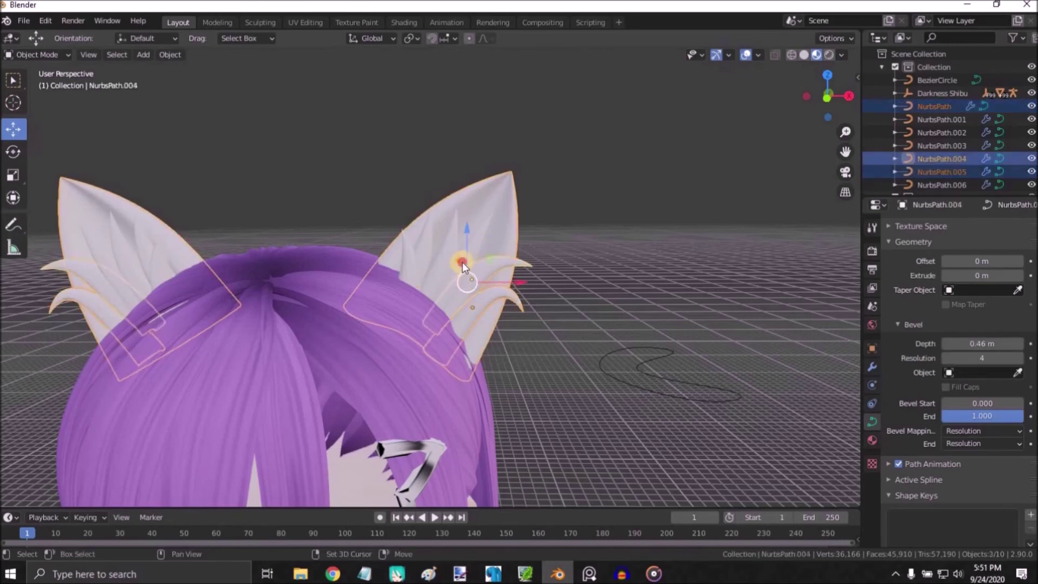
shift+click(417, 249)
shift+click(410, 252)
shift+click(406, 254)
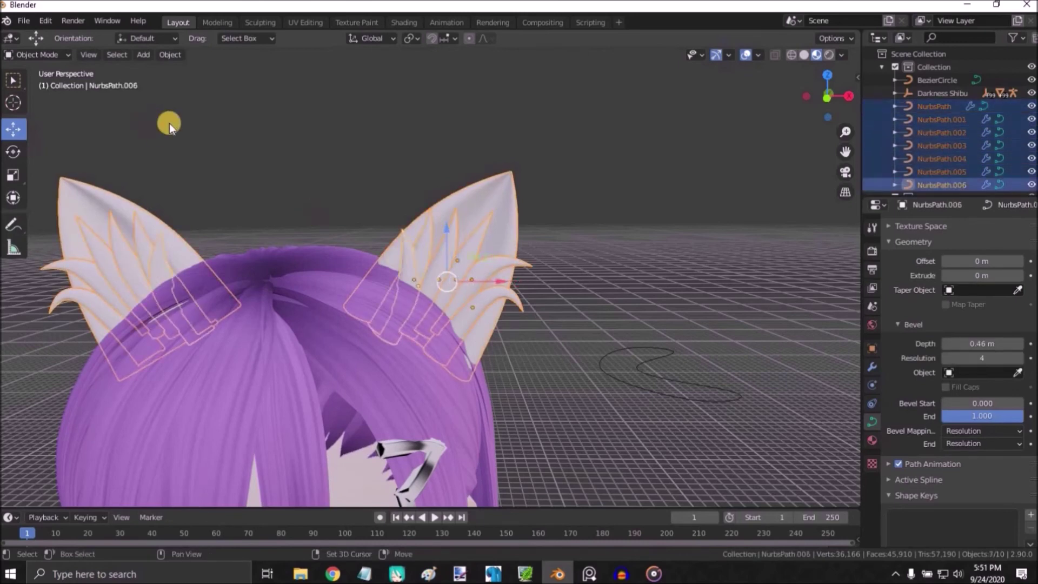
click(165, 54)
mouse_move(248, 399)
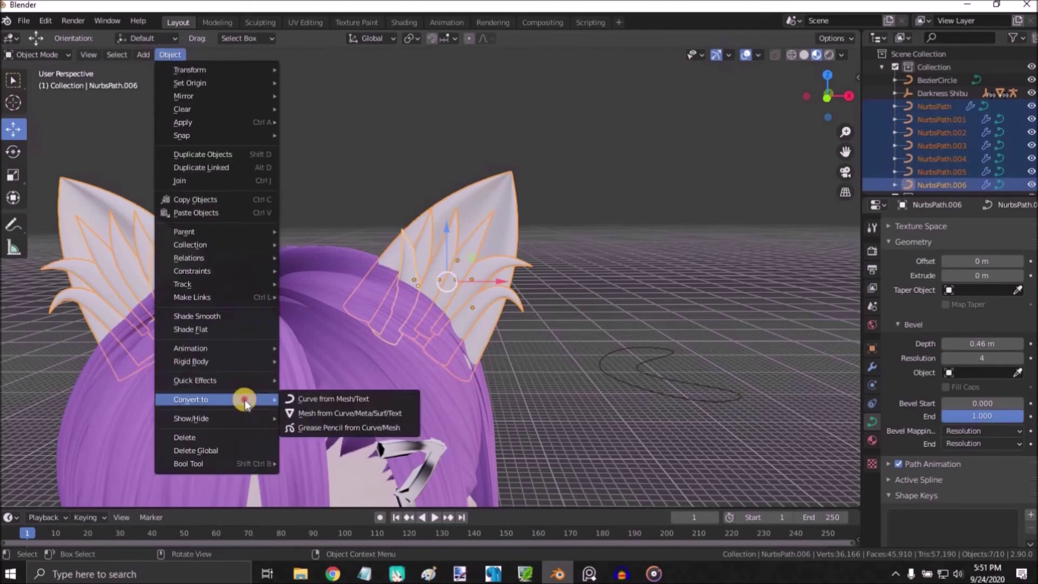
click(314, 414)
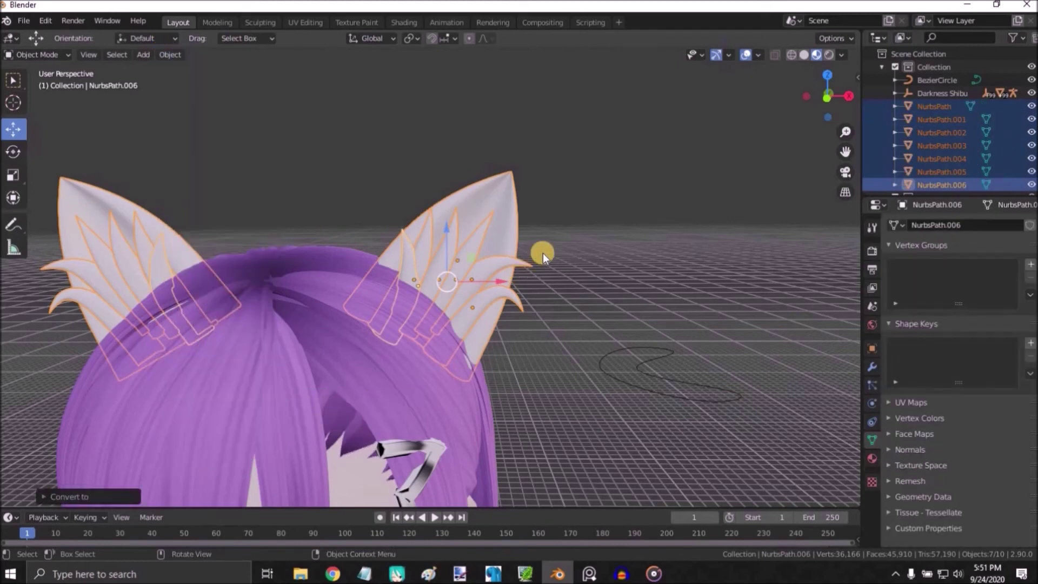
click(562, 267)
- Select the main ear mesh without the fur strands and create a new material for it
middle_drag(637, 388, 568, 344)
right_click(568, 343)
scroll(546, 271, down, 4)
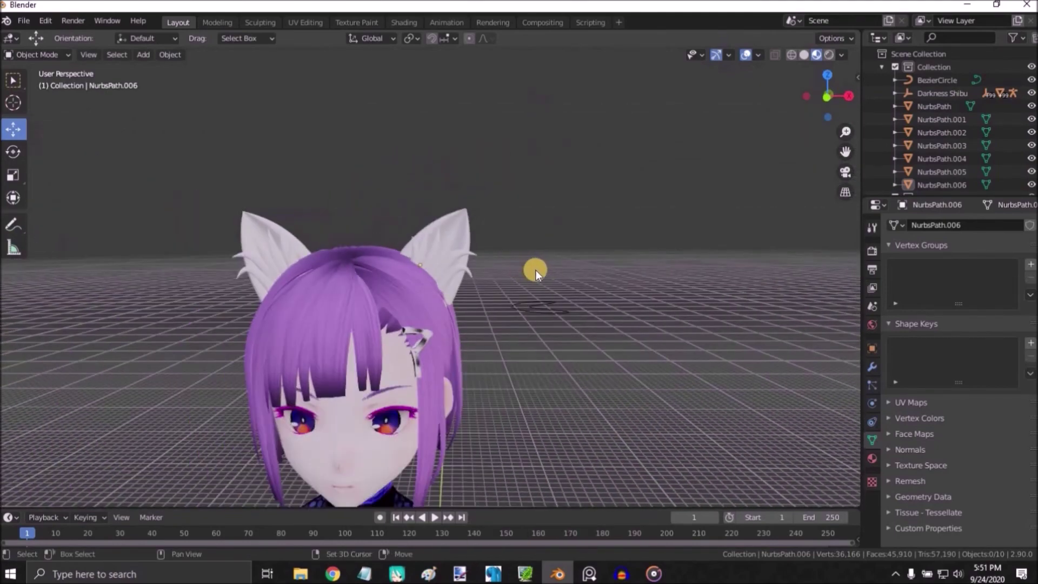
shift+middle_drag(535, 270, 617, 293)
scroll(570, 294, up, 2)
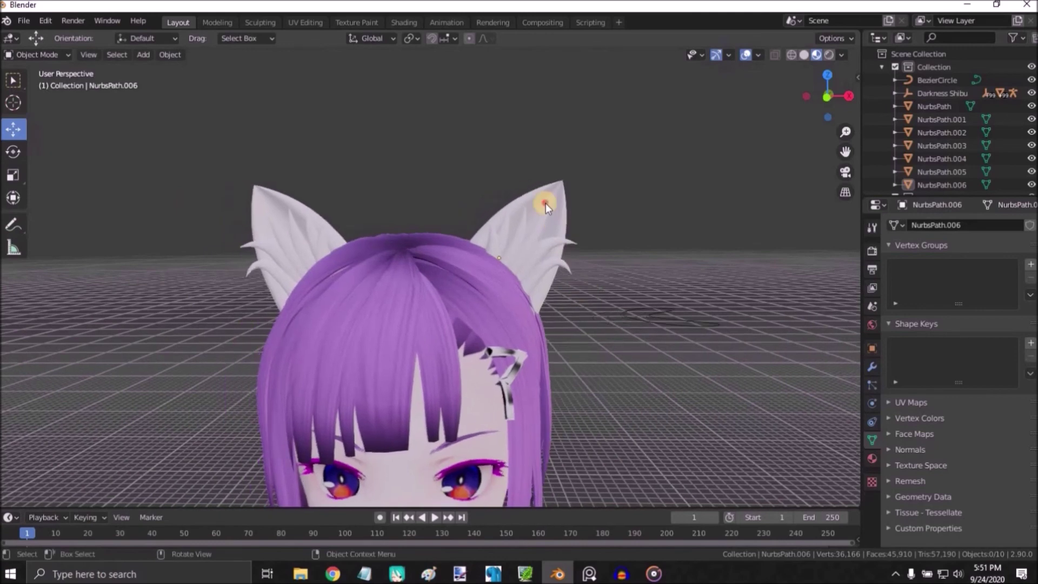
click(556, 212)
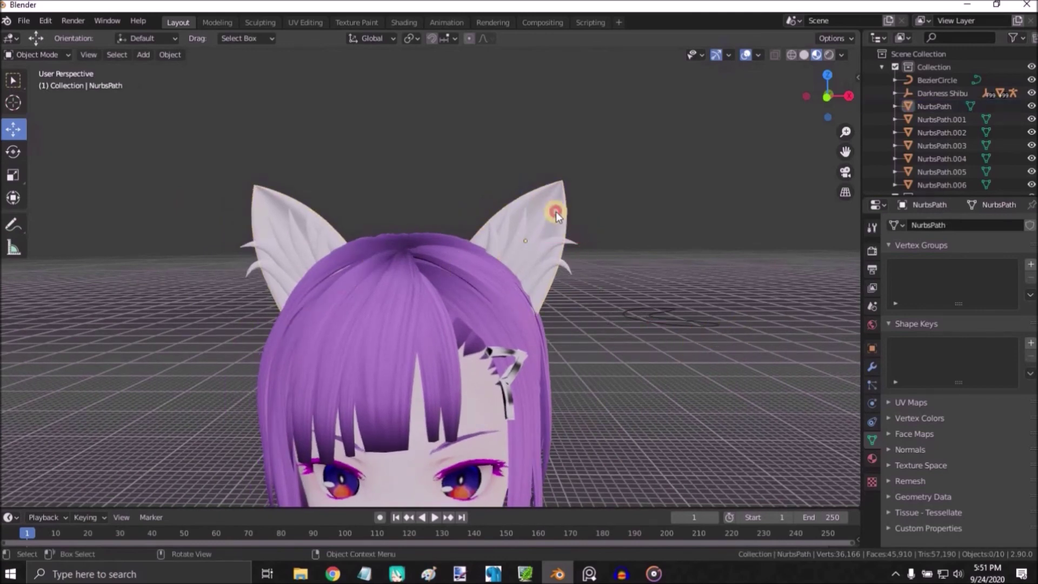
click(871, 457)
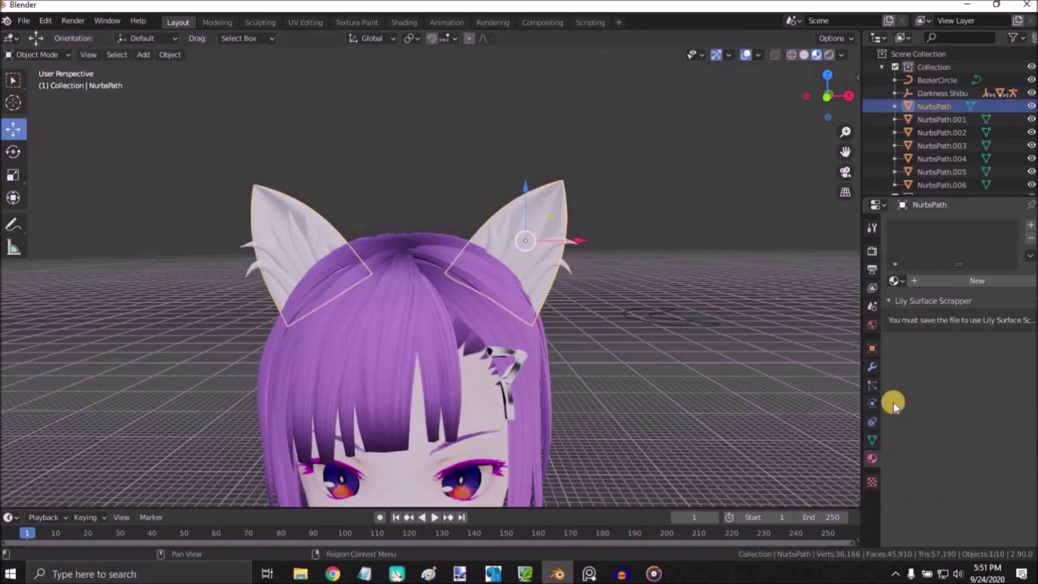
click(938, 283)
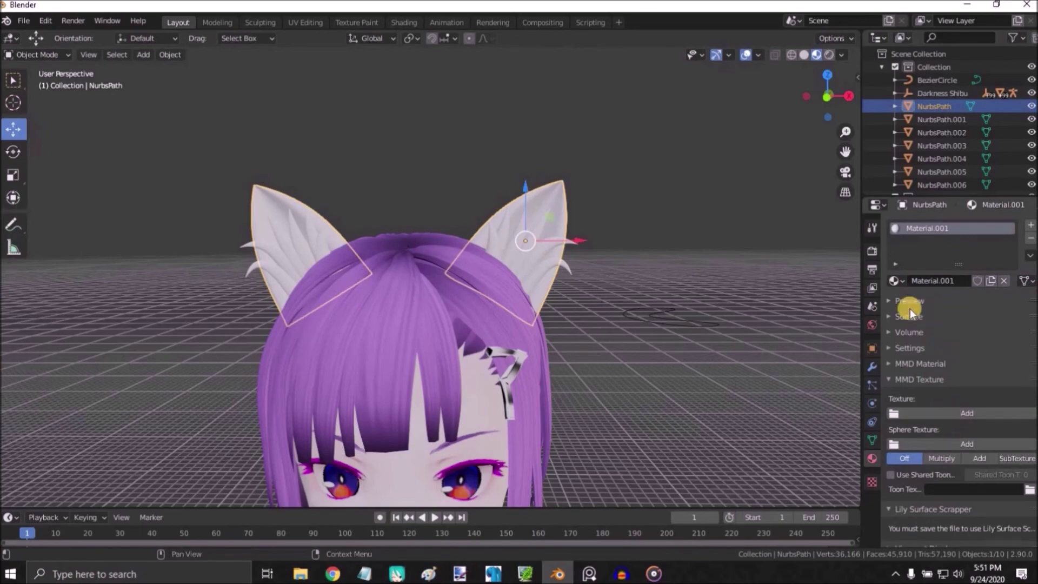